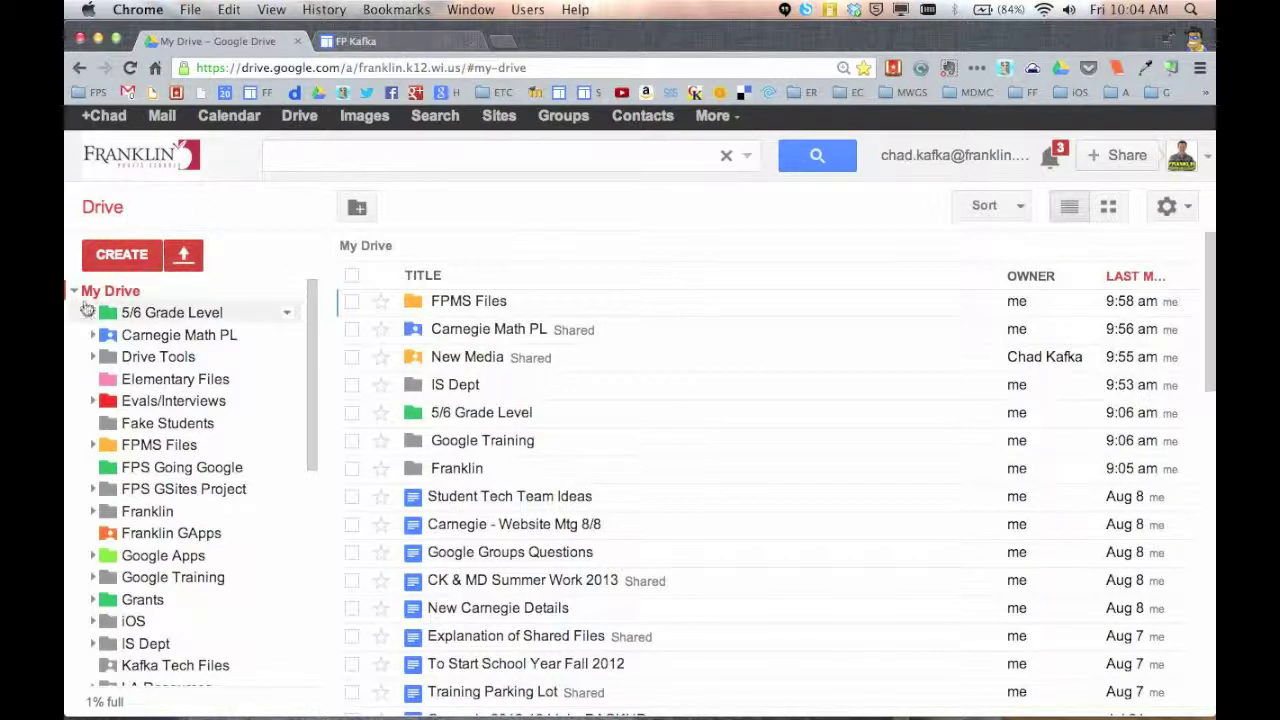
Create a new folder in My Drive named 'Kafka New Media Files'
left_click(133, 257)
left_click(207, 298)
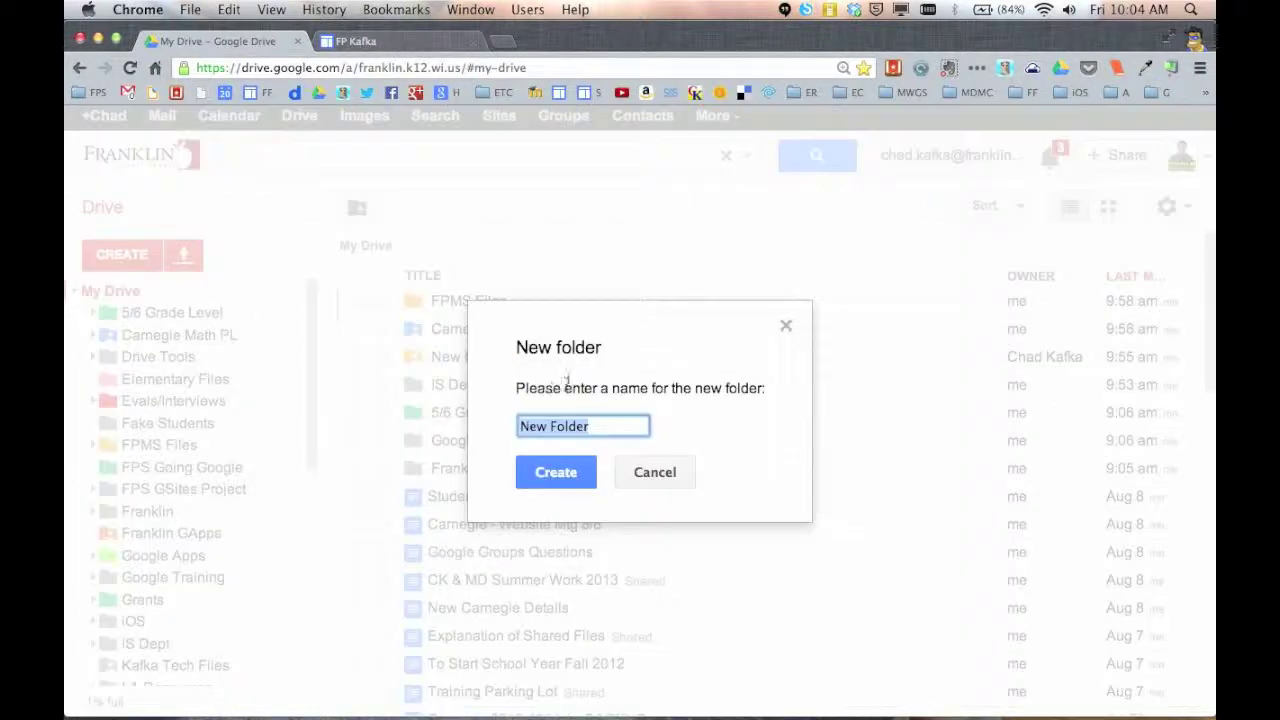
left_click(621, 428)
triple_click(621, 428)
type("Kafka")
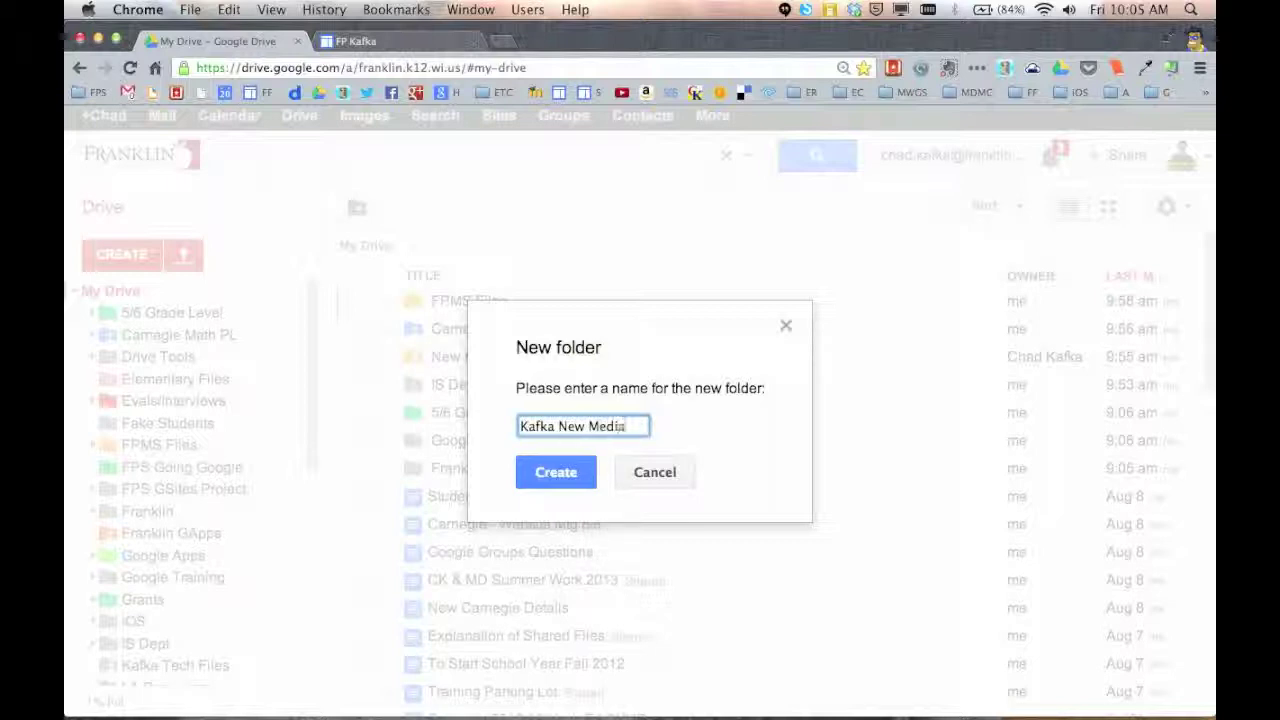
type(" New Media Files")
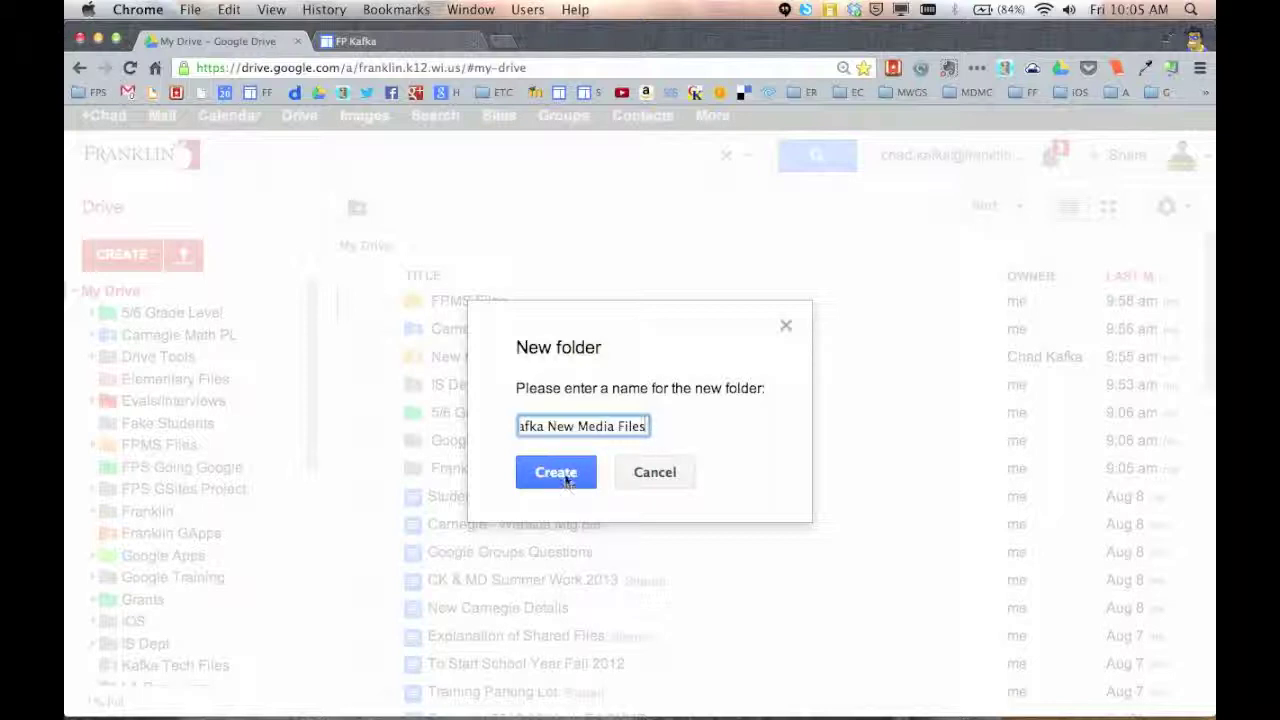
left_click(563, 476)
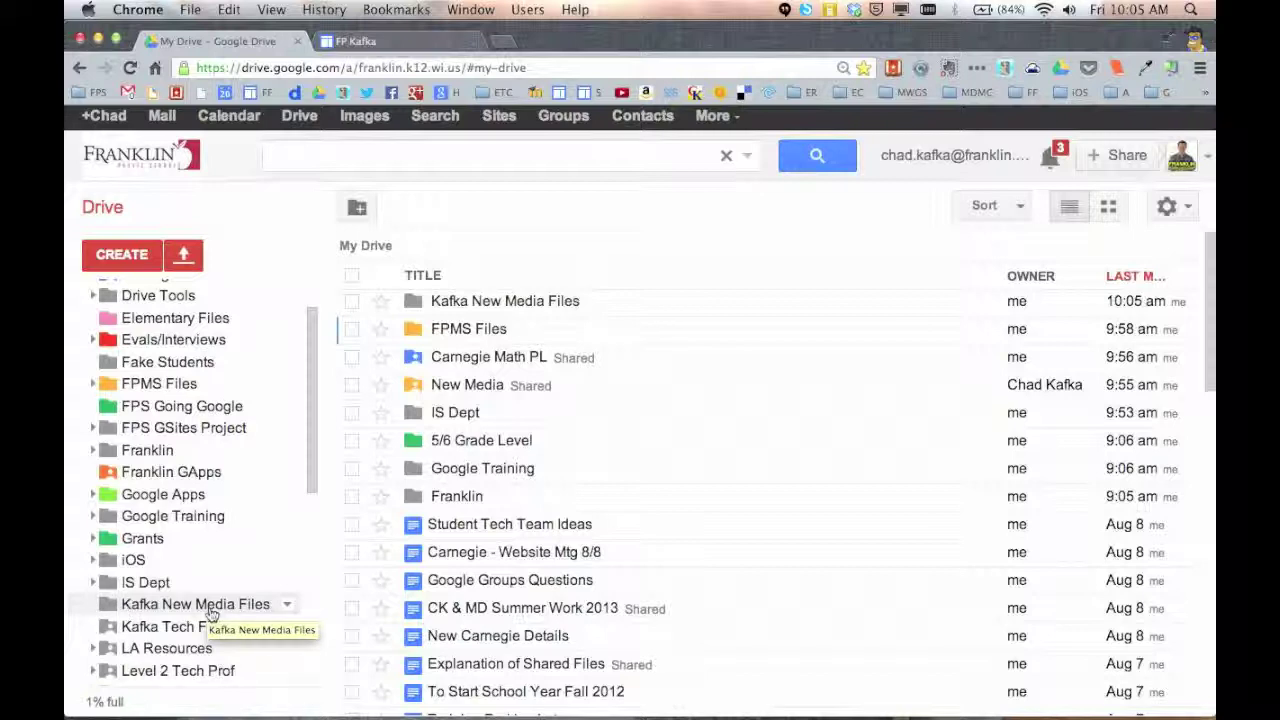
Set the Kafka New Media Files folder's sharing to Anyone with the link, Can view
left_click(287, 607)
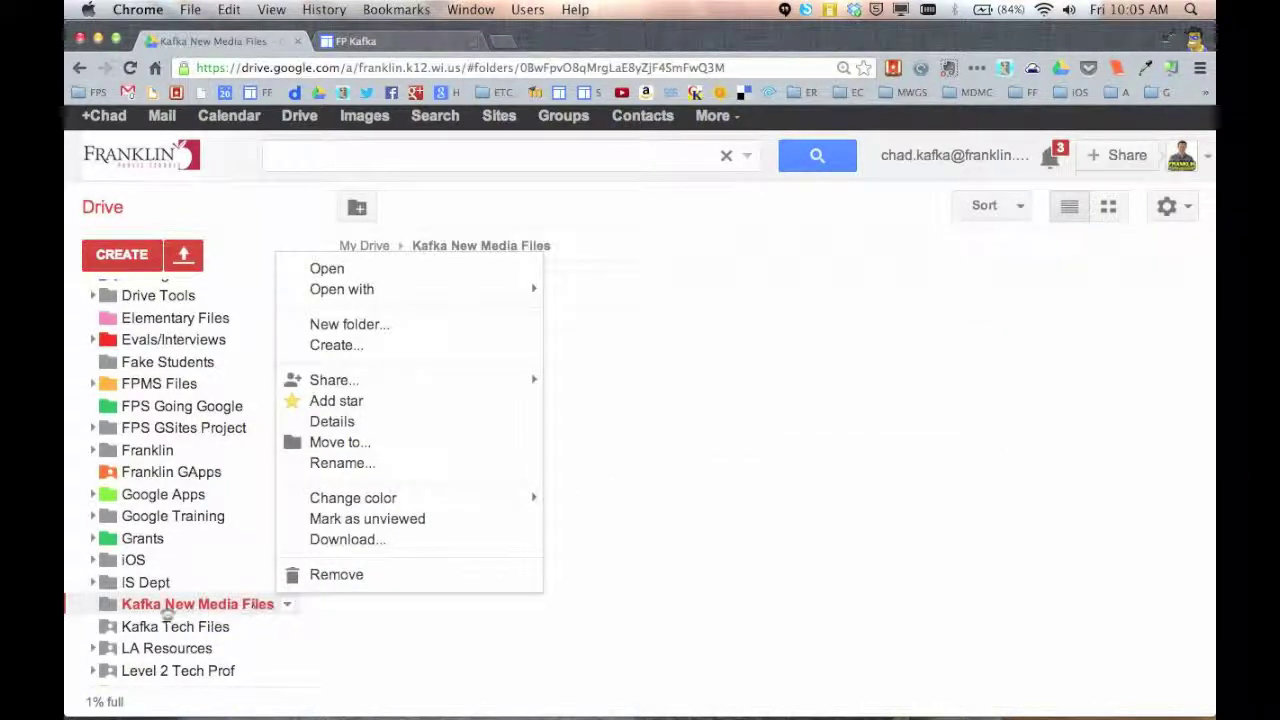
mouse_move(345, 381)
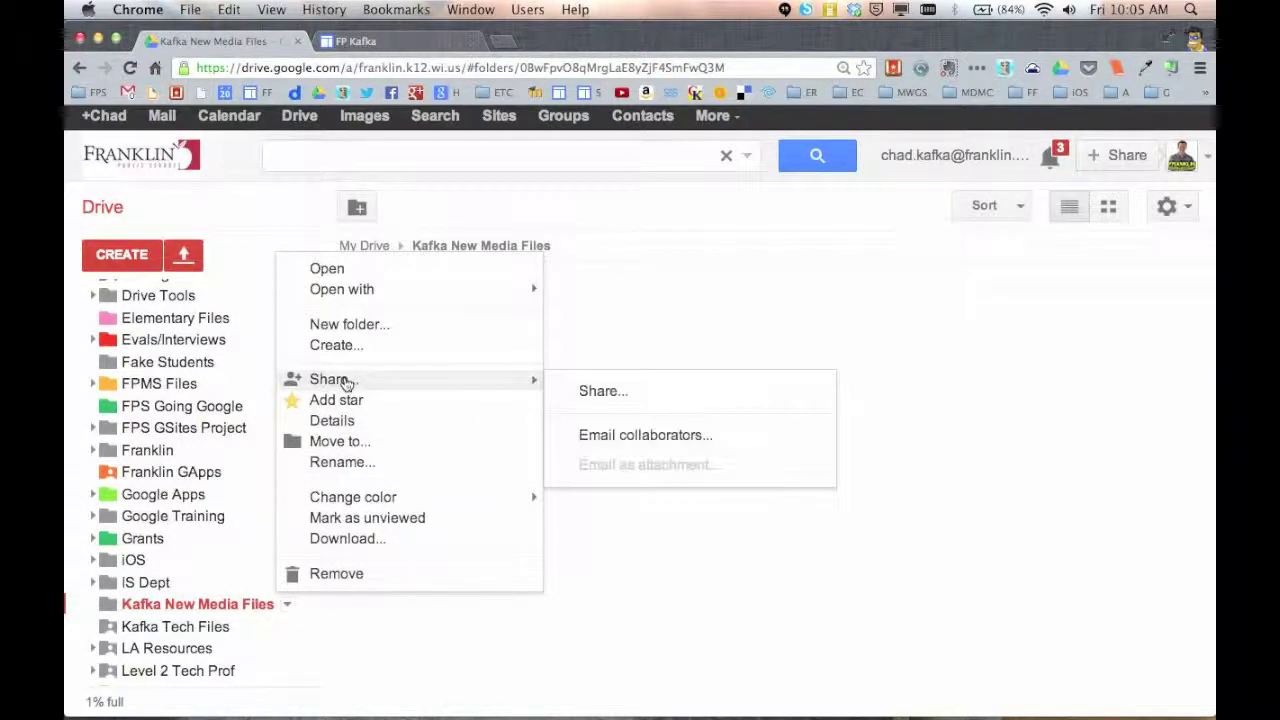
left_click(595, 392)
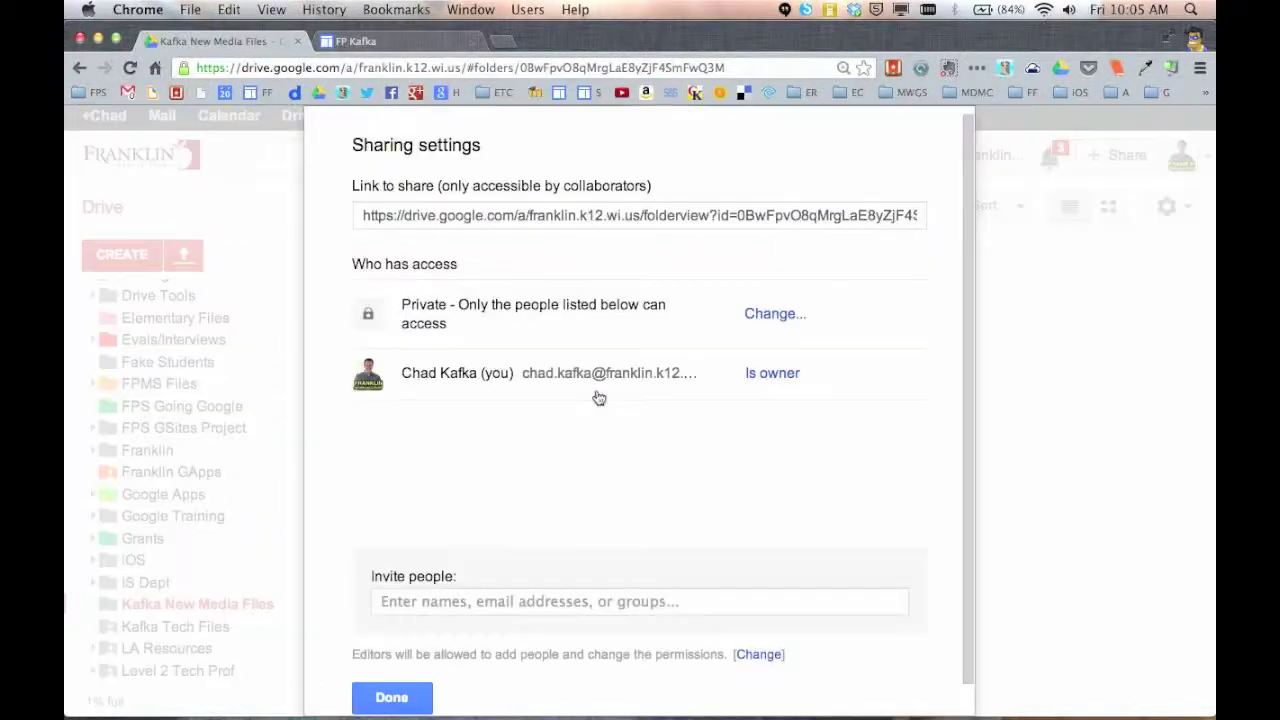
left_click(764, 314)
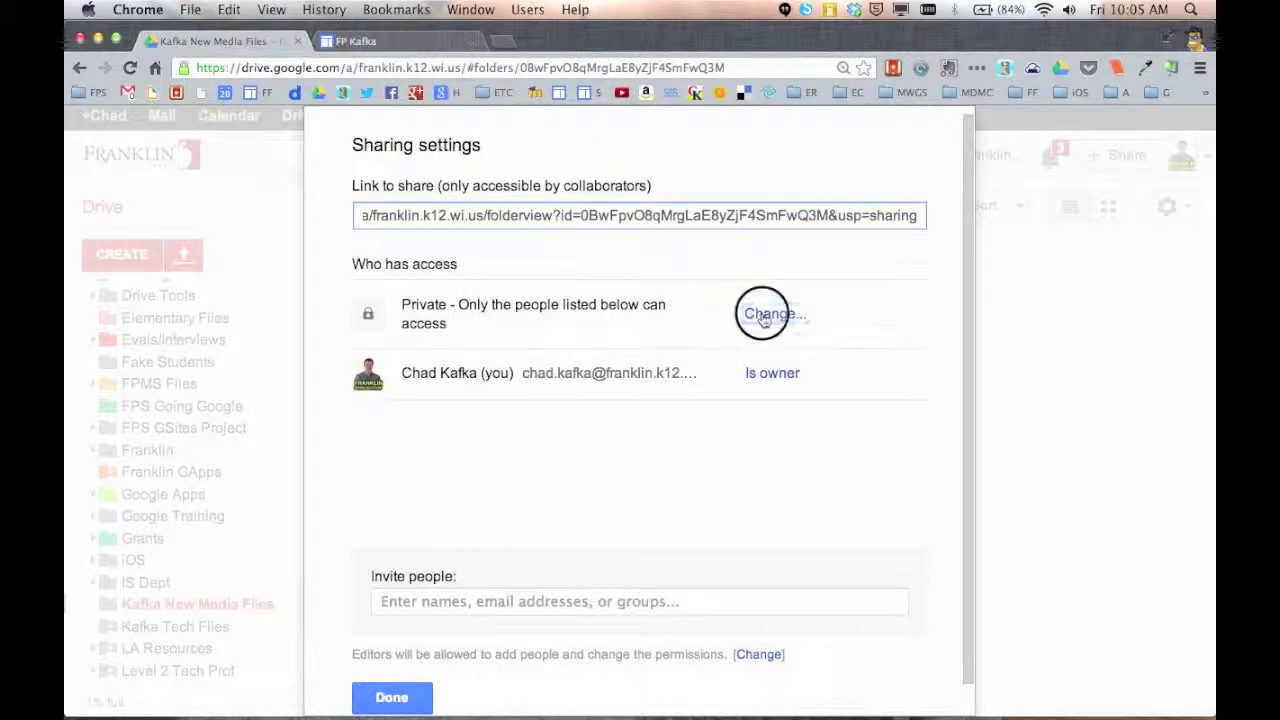
left_click(394, 336)
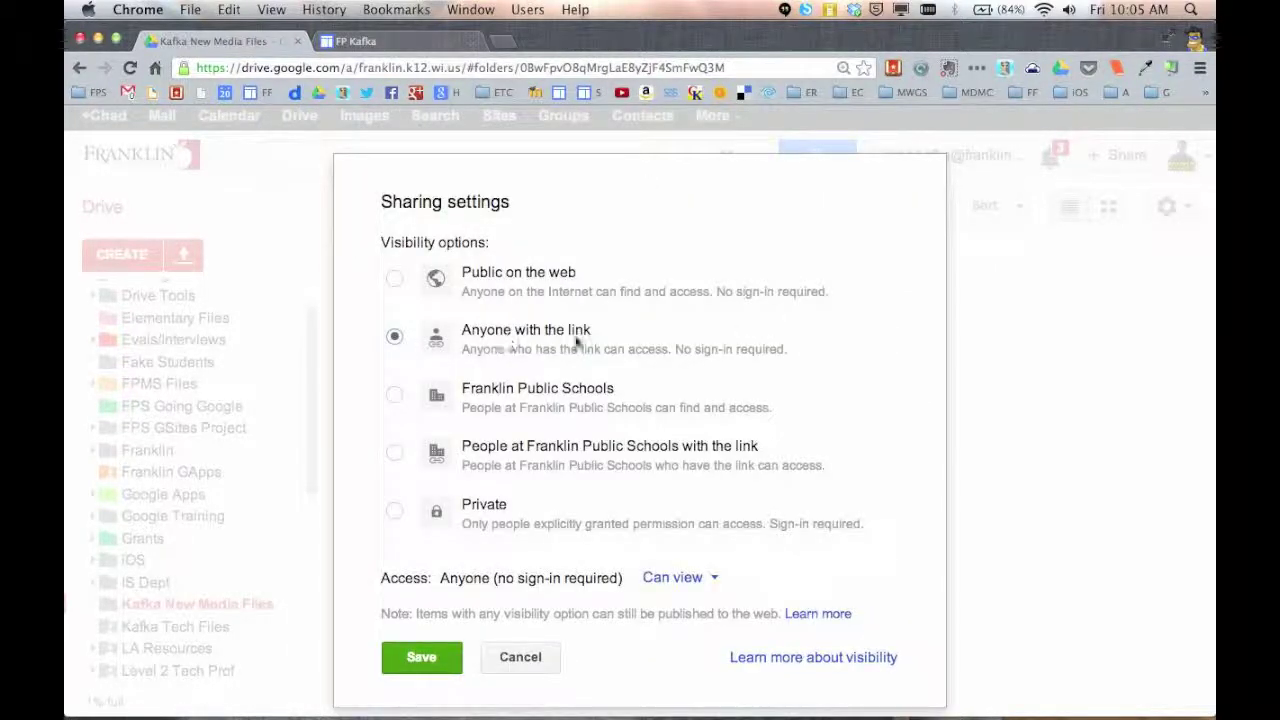
left_click(423, 660)
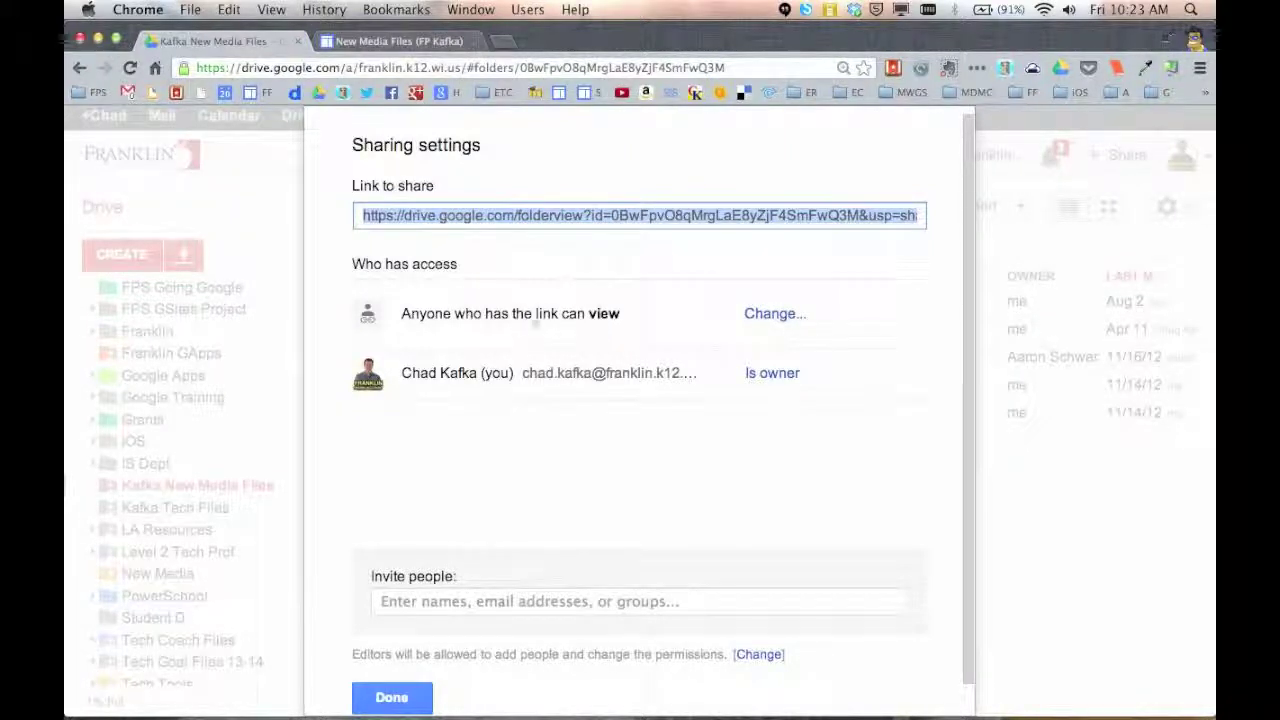
Try Franklin Public Schools link access, then revert to Anyone with the link and close sharing
left_click(772, 314)
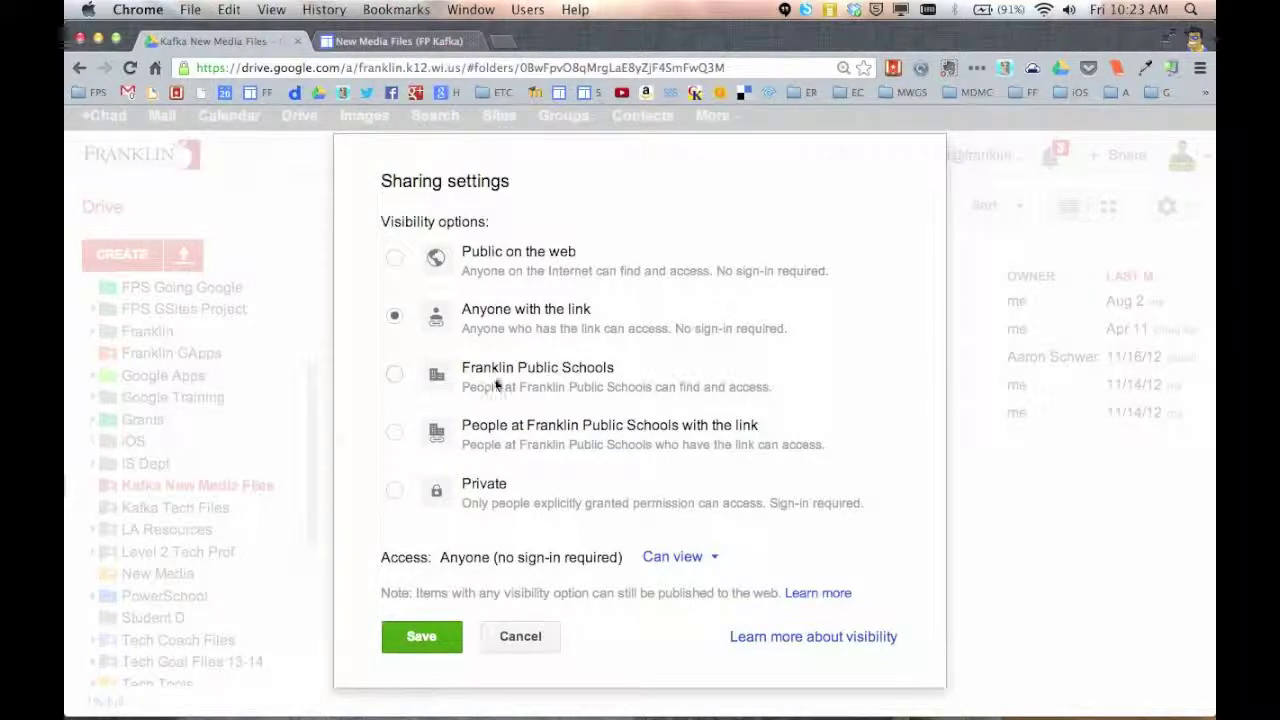
left_click(487, 431)
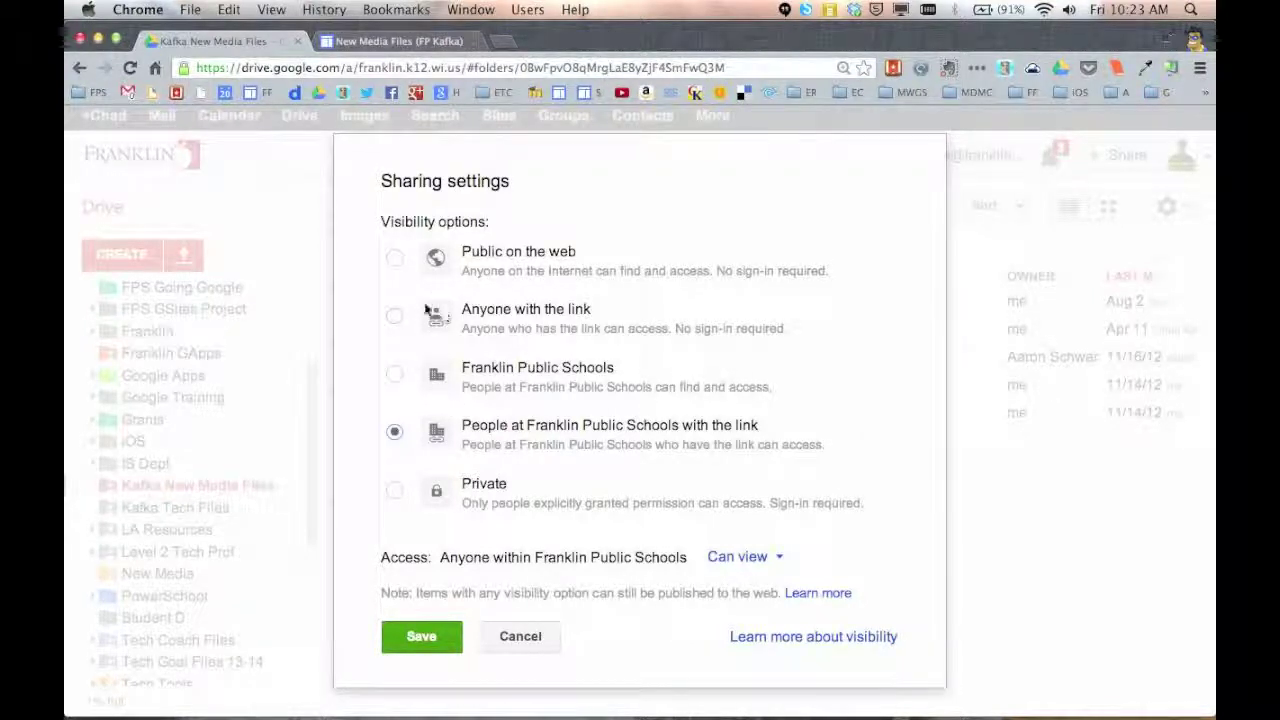
left_click(395, 316)
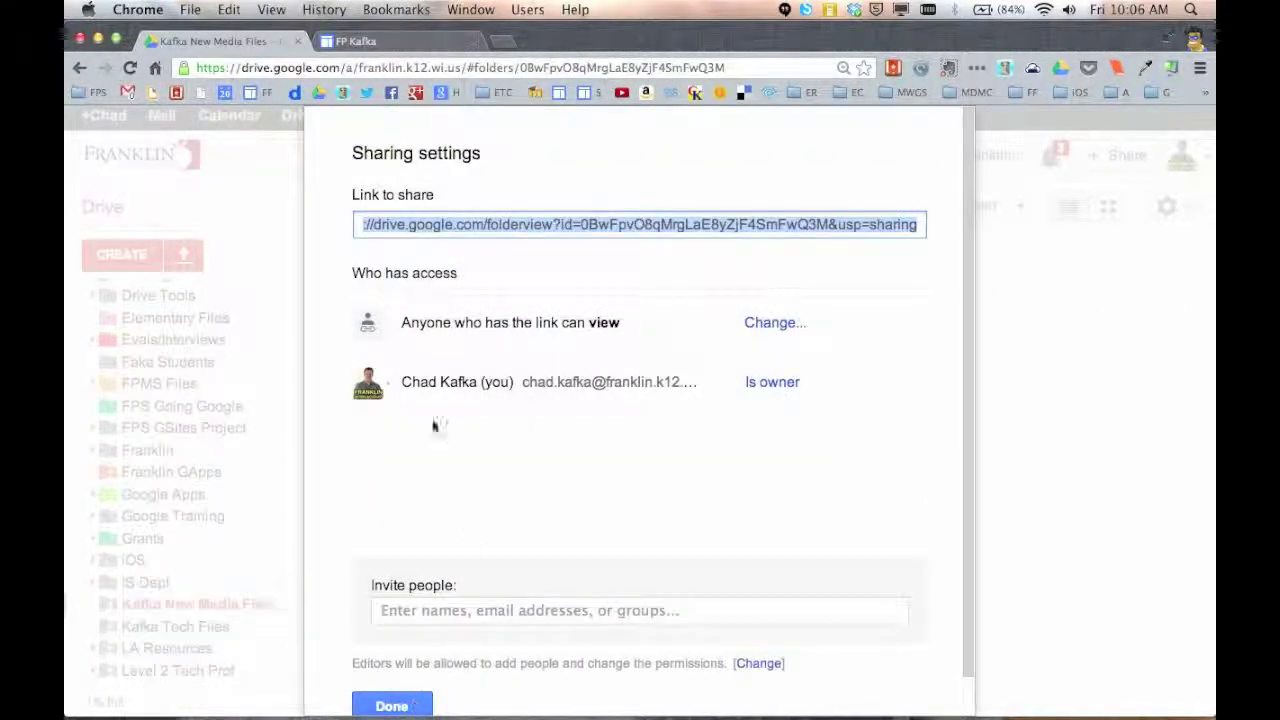
left_click(408, 706)
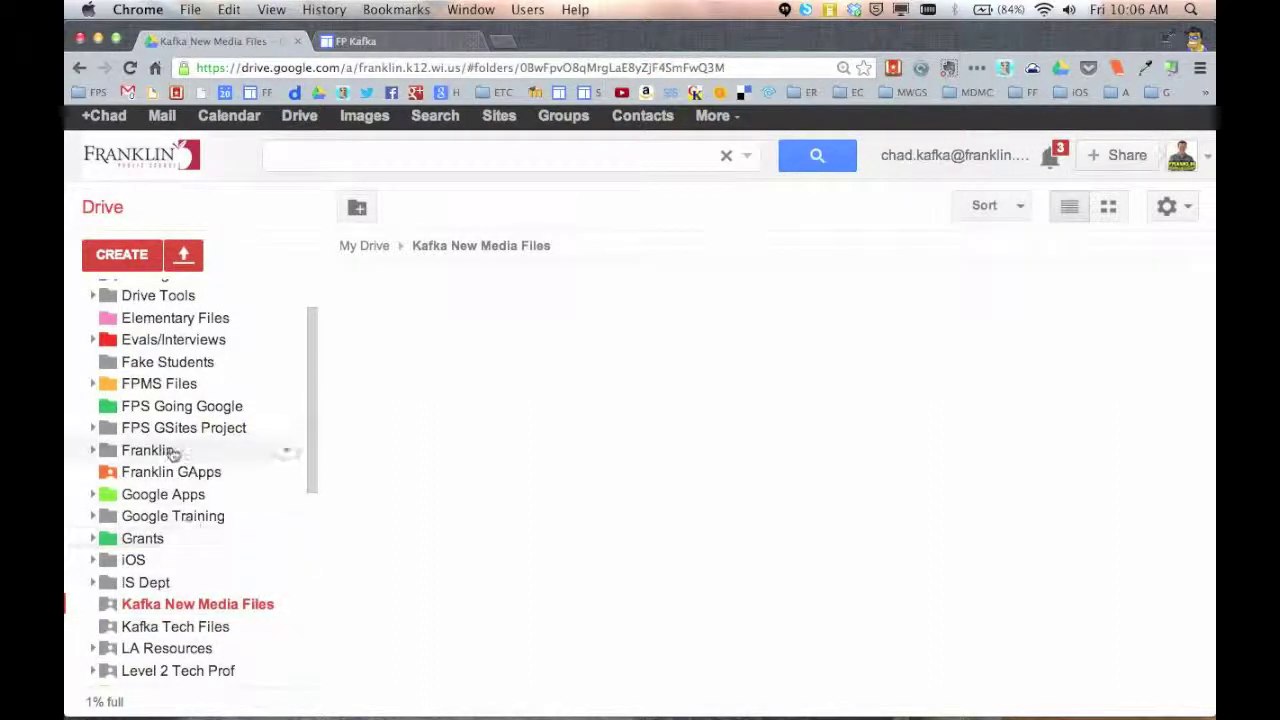
In the New Media folder, check New Media Syllabus, NM: Sample Screencast Script and New Media Agenda
scroll(172, 462, "down", 1)
scroll(175, 472, "down", 3)
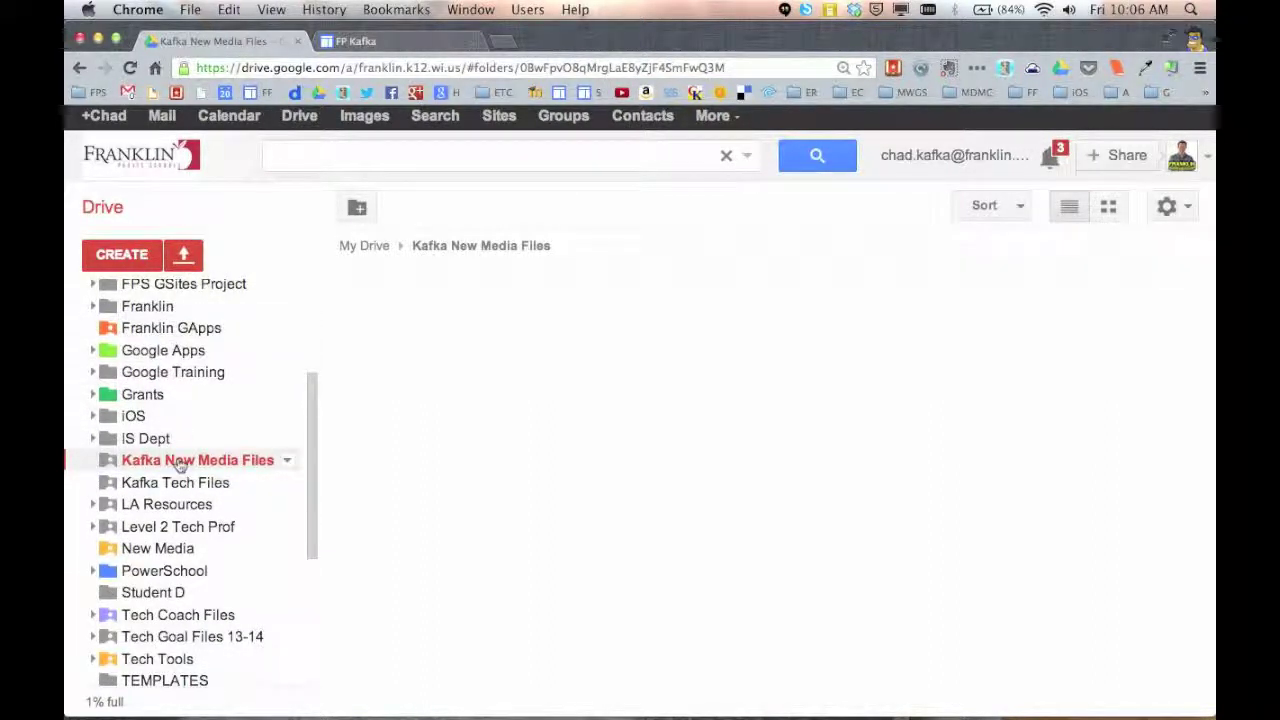
left_click(160, 549)
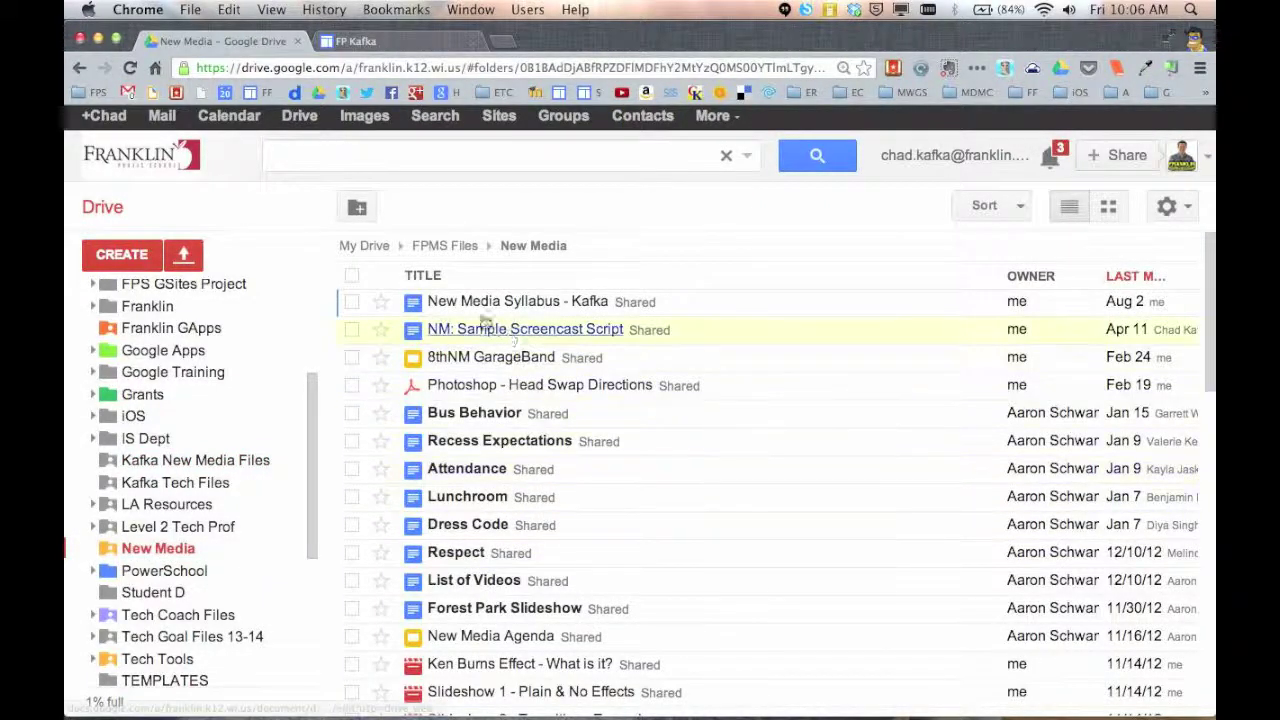
left_click(351, 302)
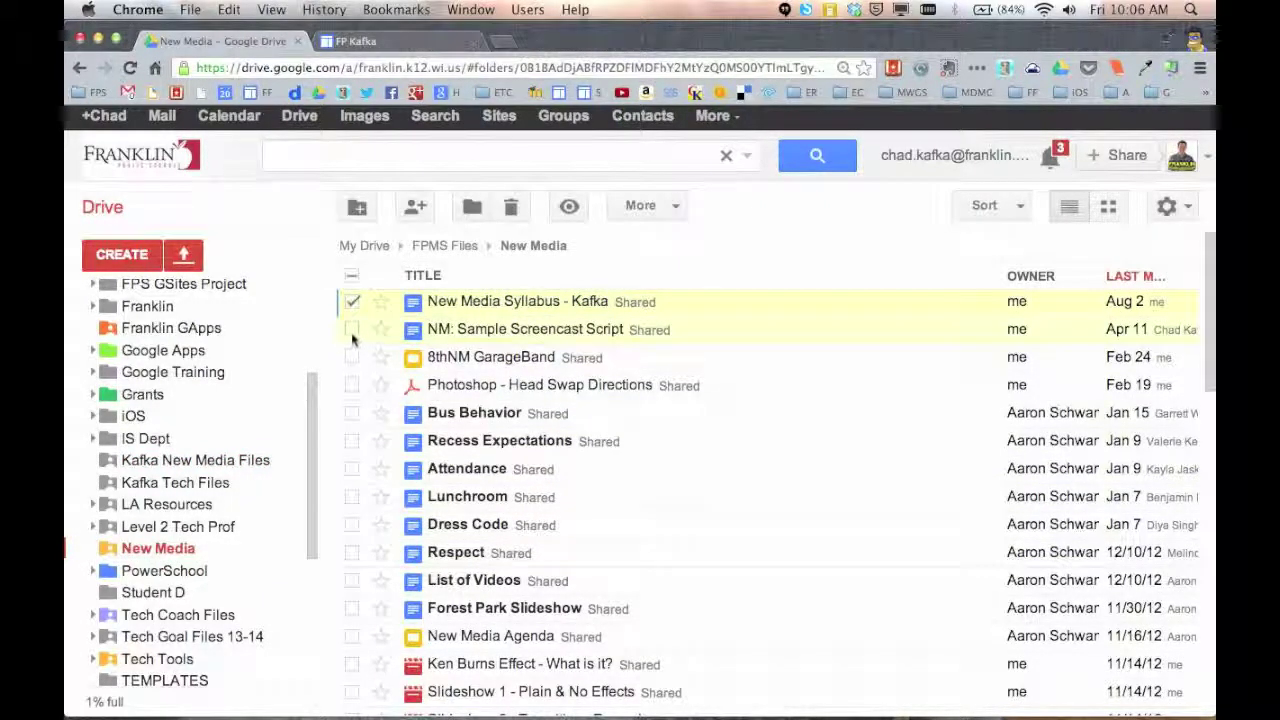
left_click(352, 329)
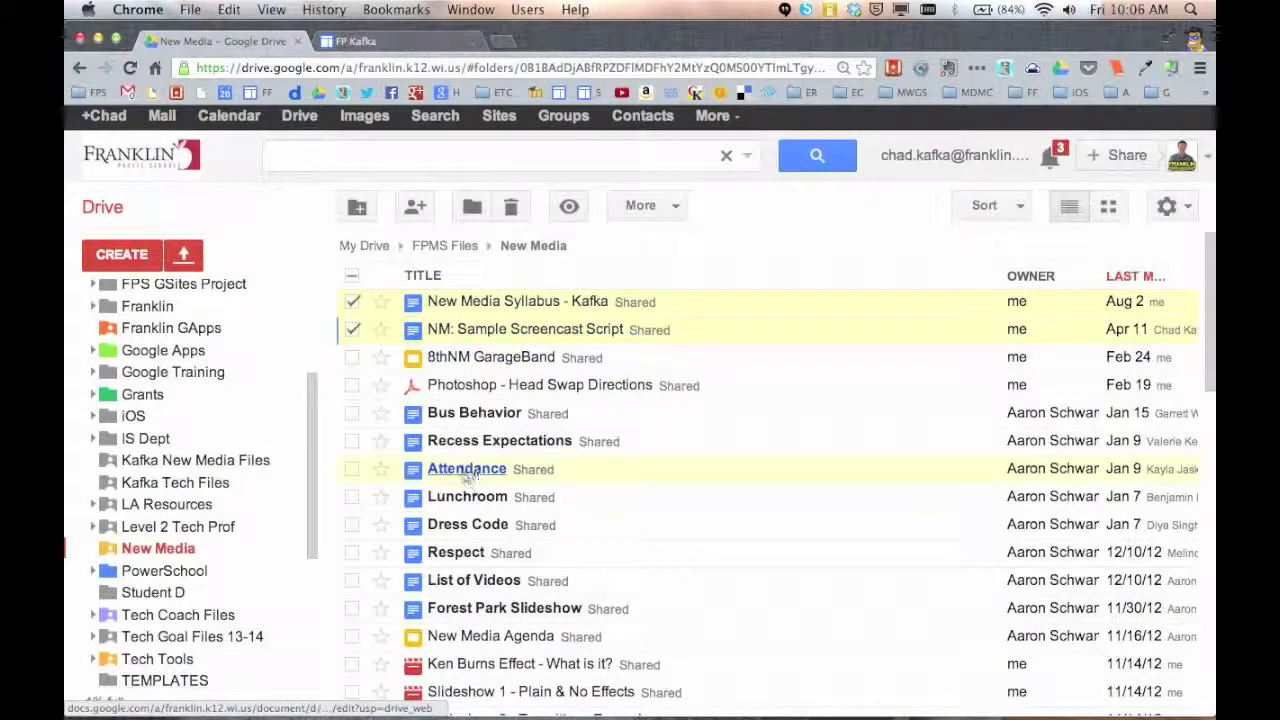
left_click(352, 636)
Also check iPhoto - Slideshow Rubric and iPhoto - Slideshow Directions, then drag the selection toward another folder
scroll(495, 570, "down", 6)
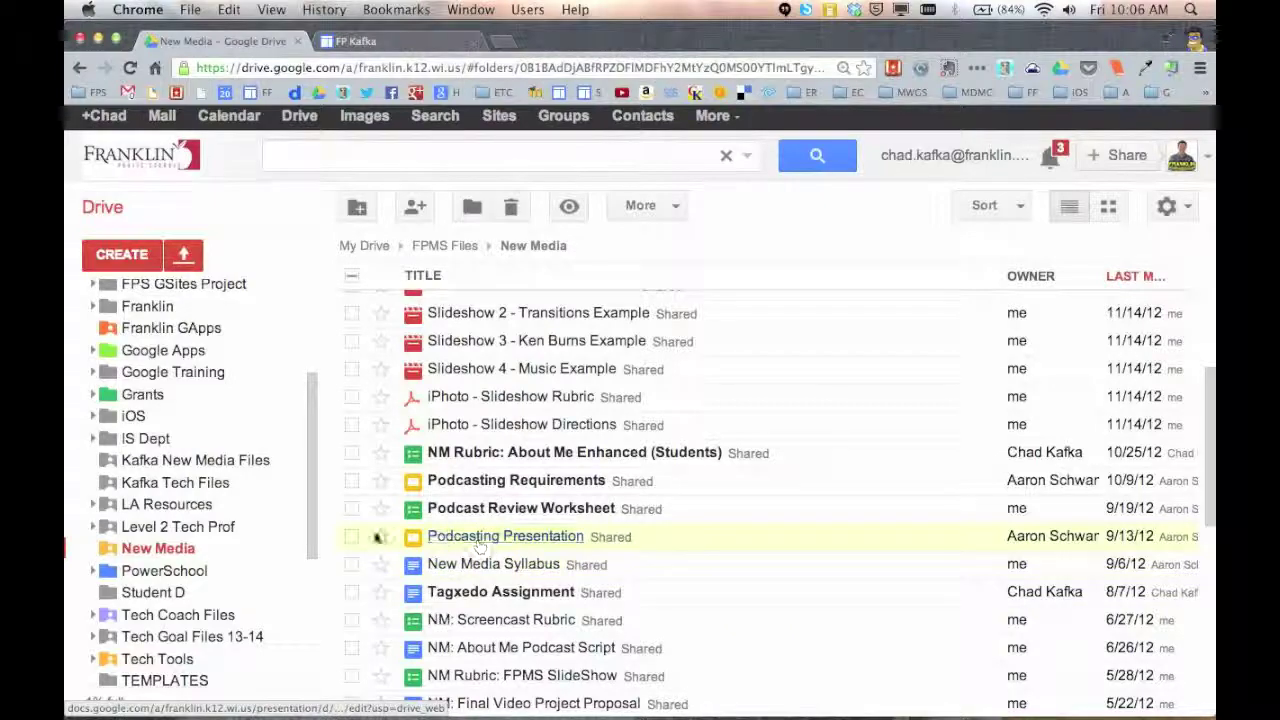
scroll(378, 531, "down", 3)
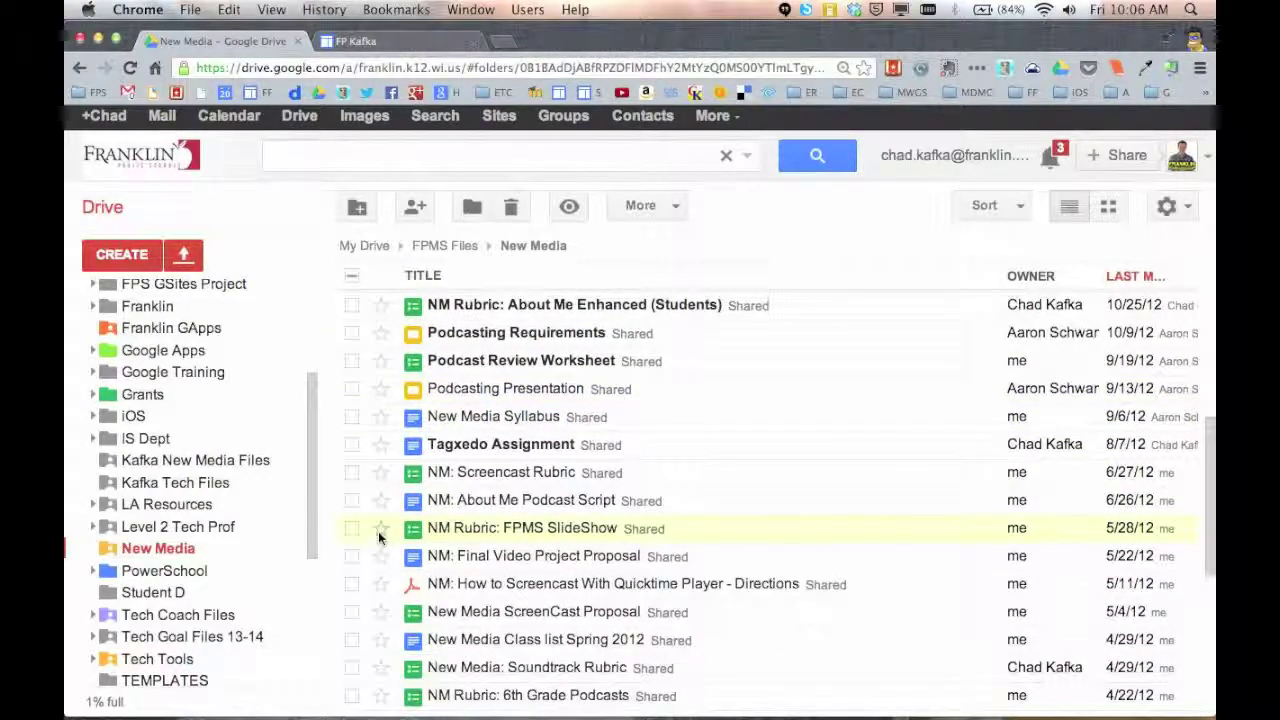
scroll(378, 531, "down", 3)
scroll(379, 531, "down", 7)
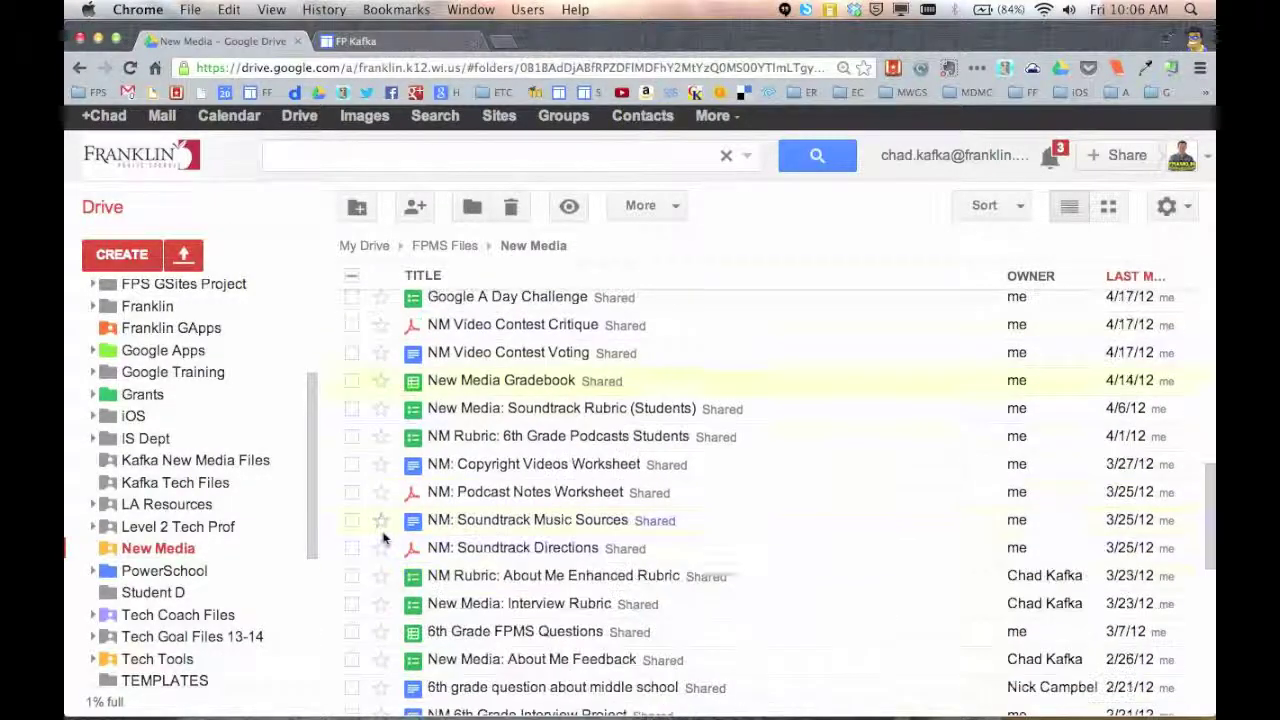
scroll(381, 540, "down", 8)
scroll(381, 540, "up", 15)
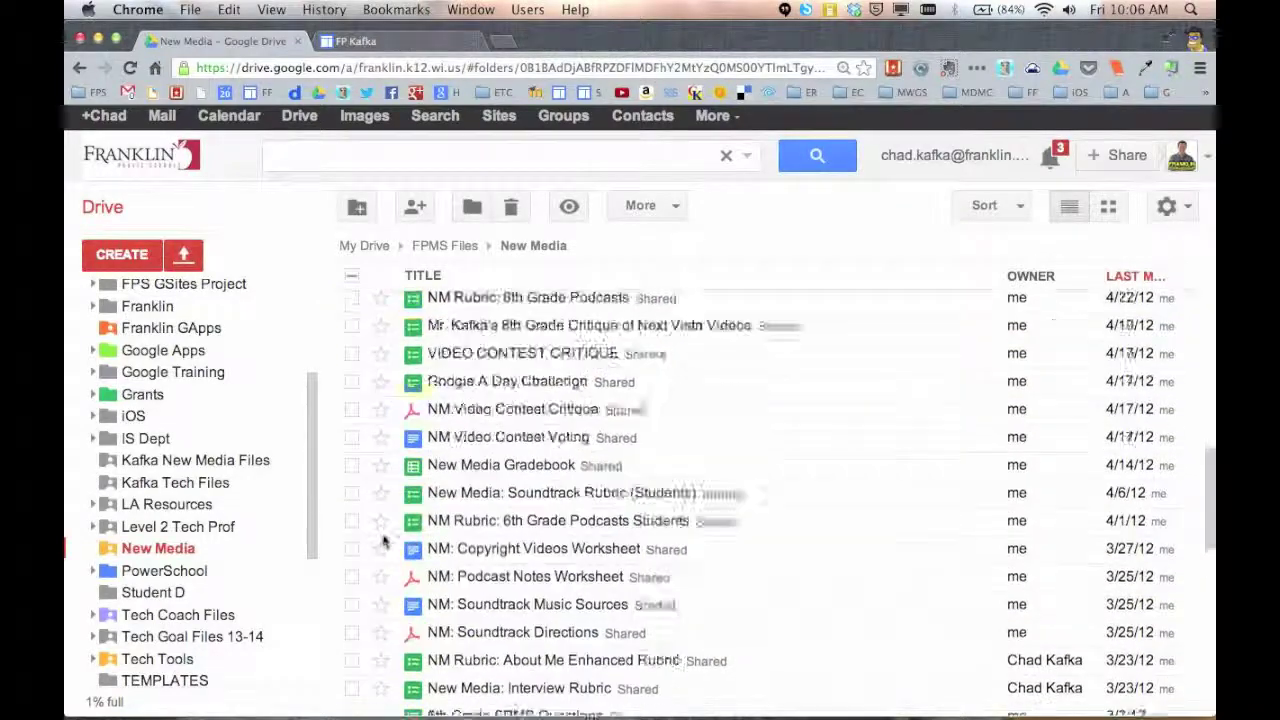
scroll(384, 538, "up", 5)
left_click(353, 435)
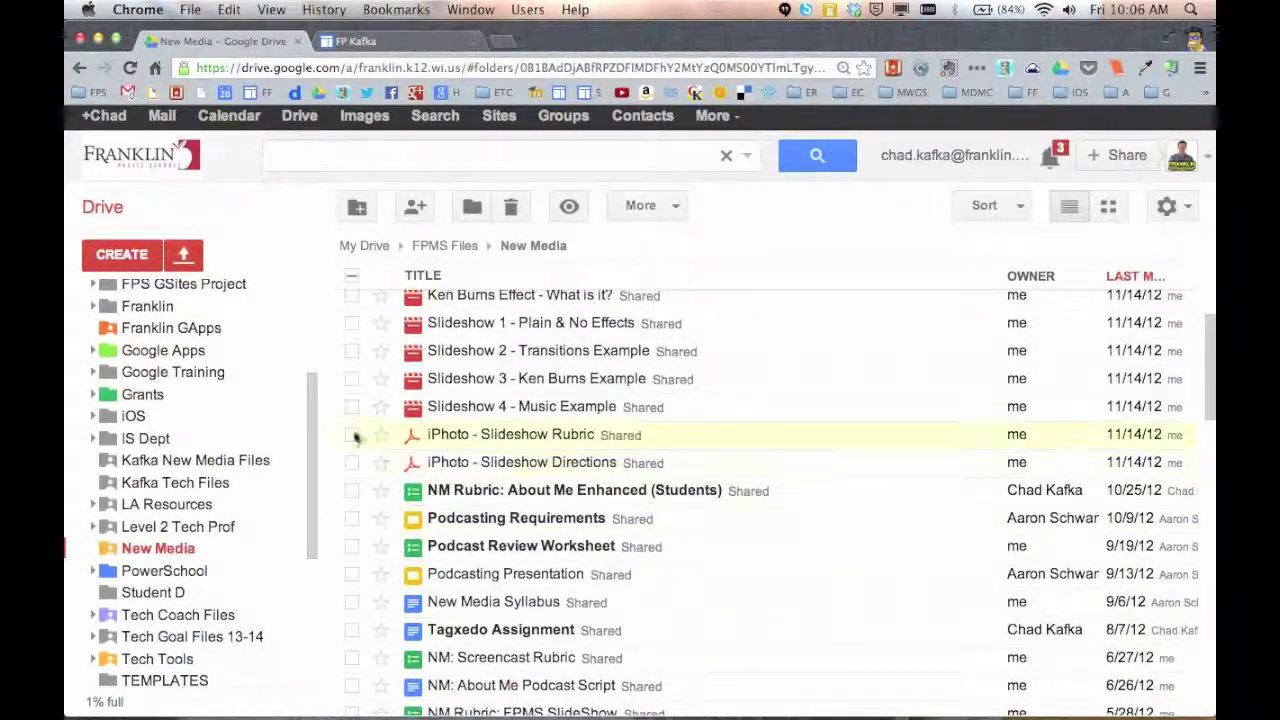
left_click(353, 463)
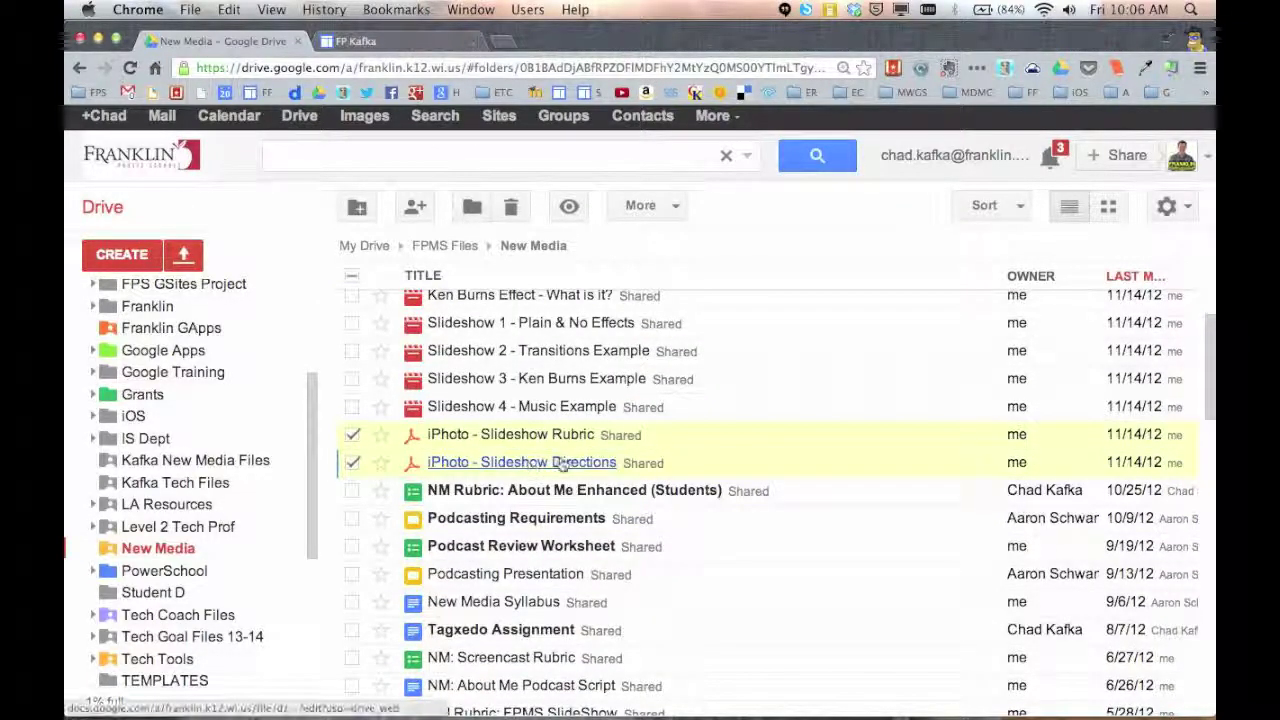
scroll(557, 460, "up", 10)
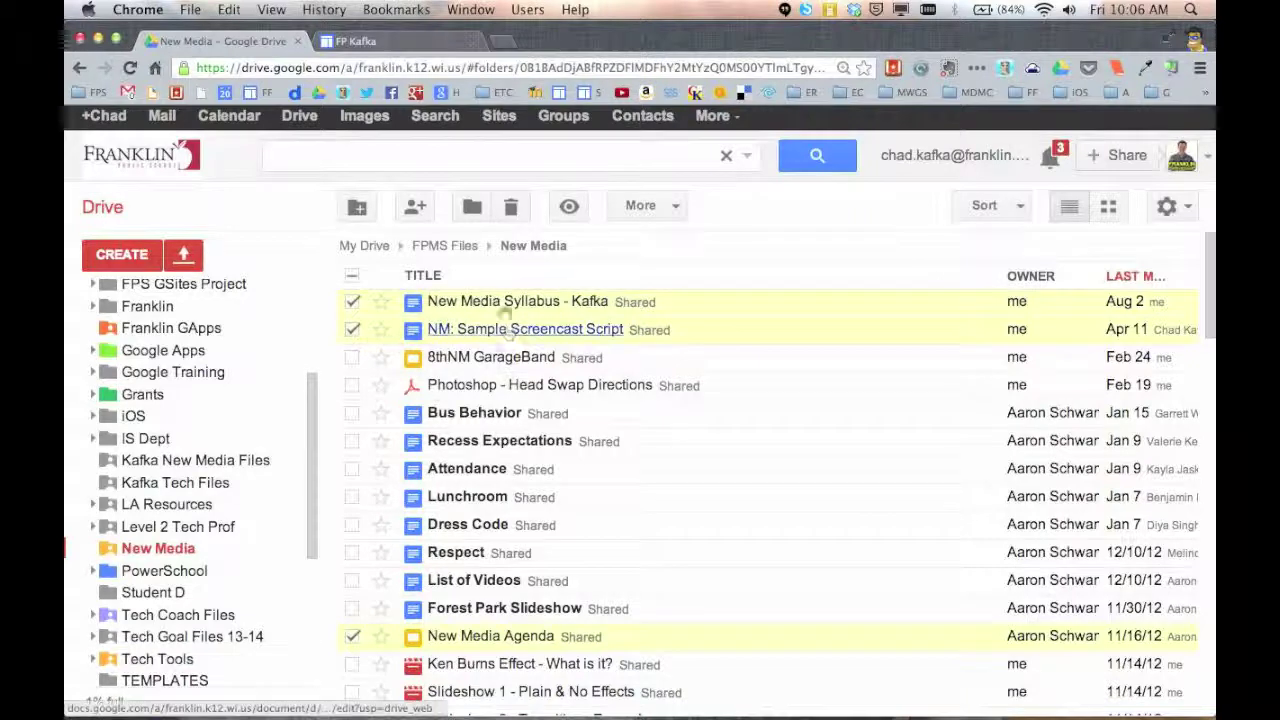
left_click_drag(487, 295, 240, 458)
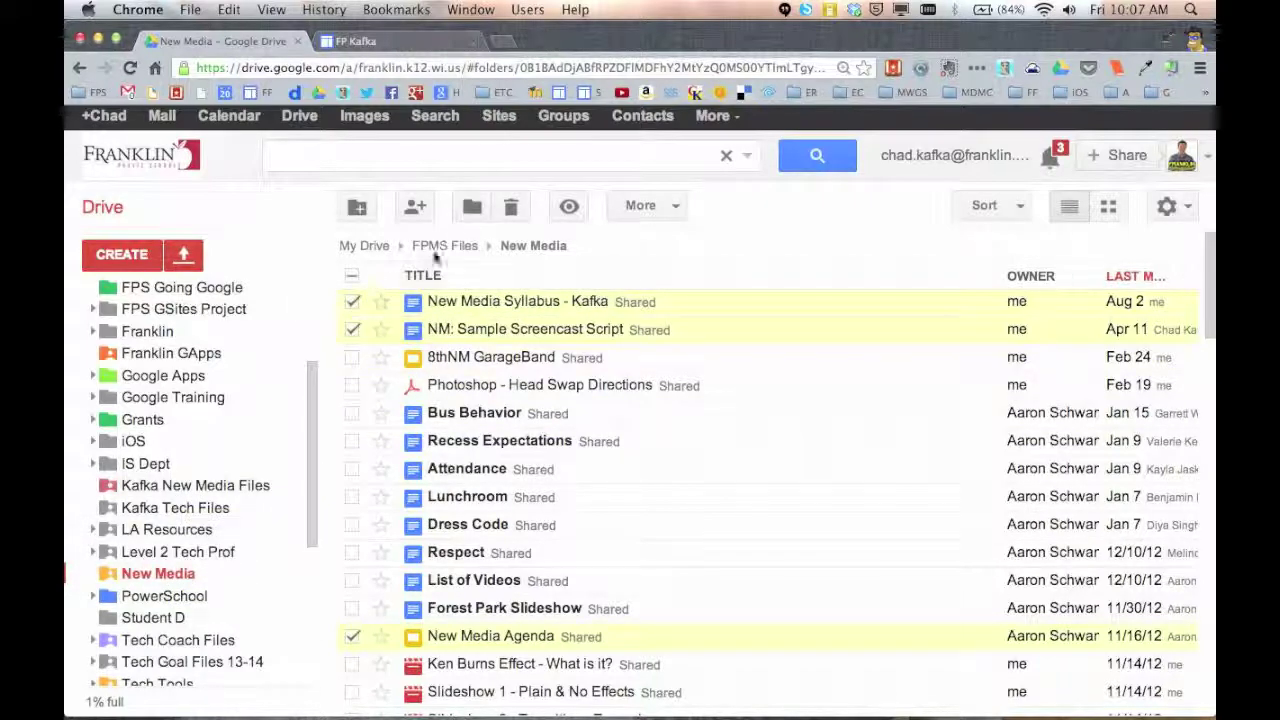
Add the five selected files to Kafka New Media Files, leaving Kafka Tech Files and LA Resources unticked
left_click(472, 206)
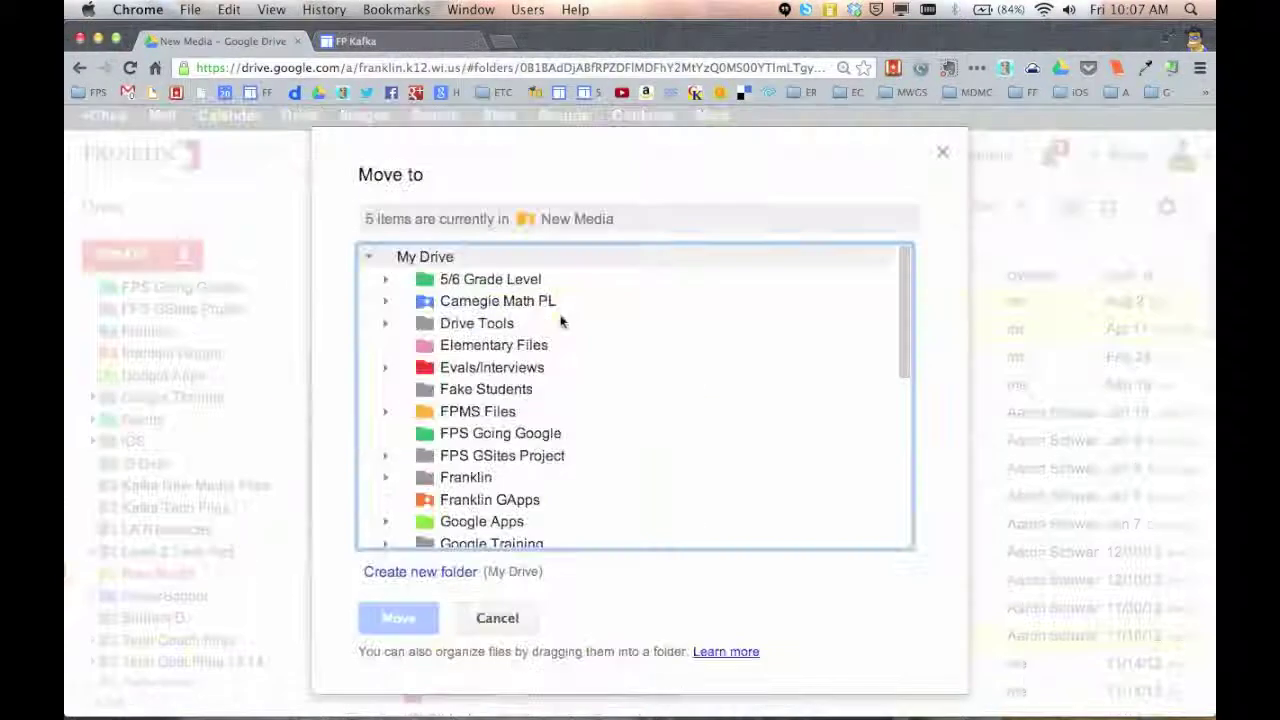
scroll(549, 366, "down", 10)
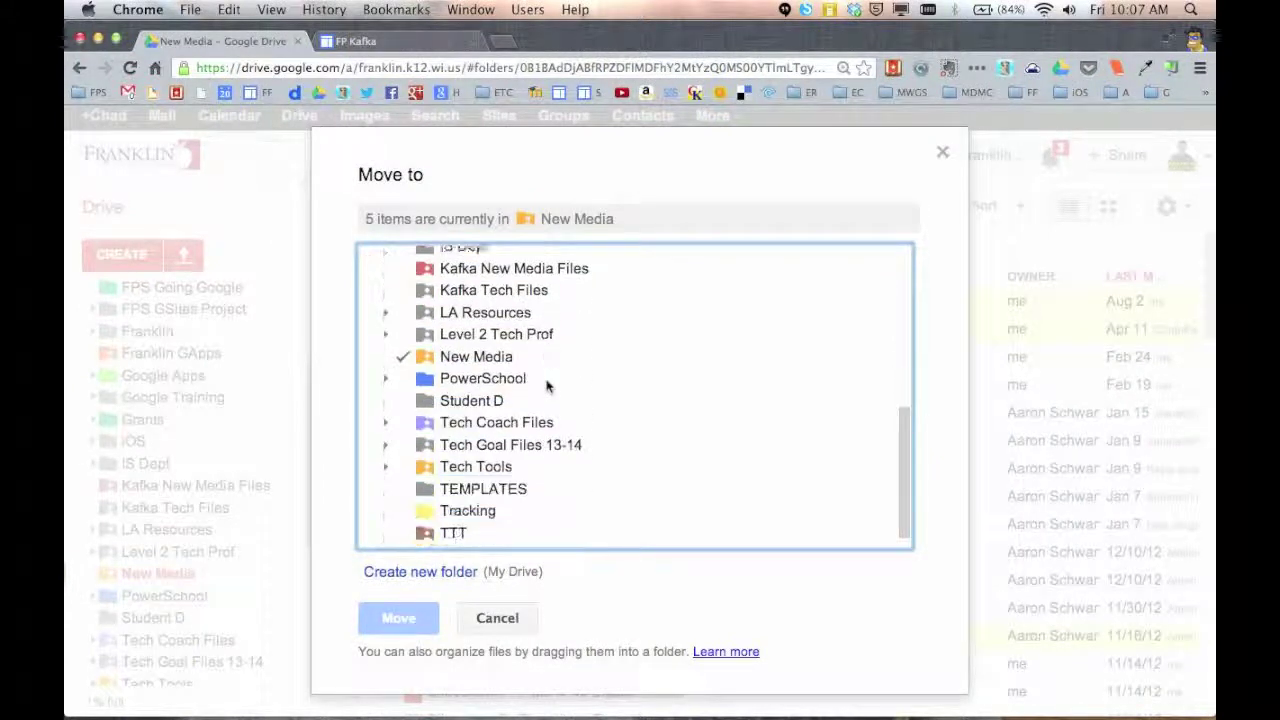
scroll(547, 386, "down", 1)
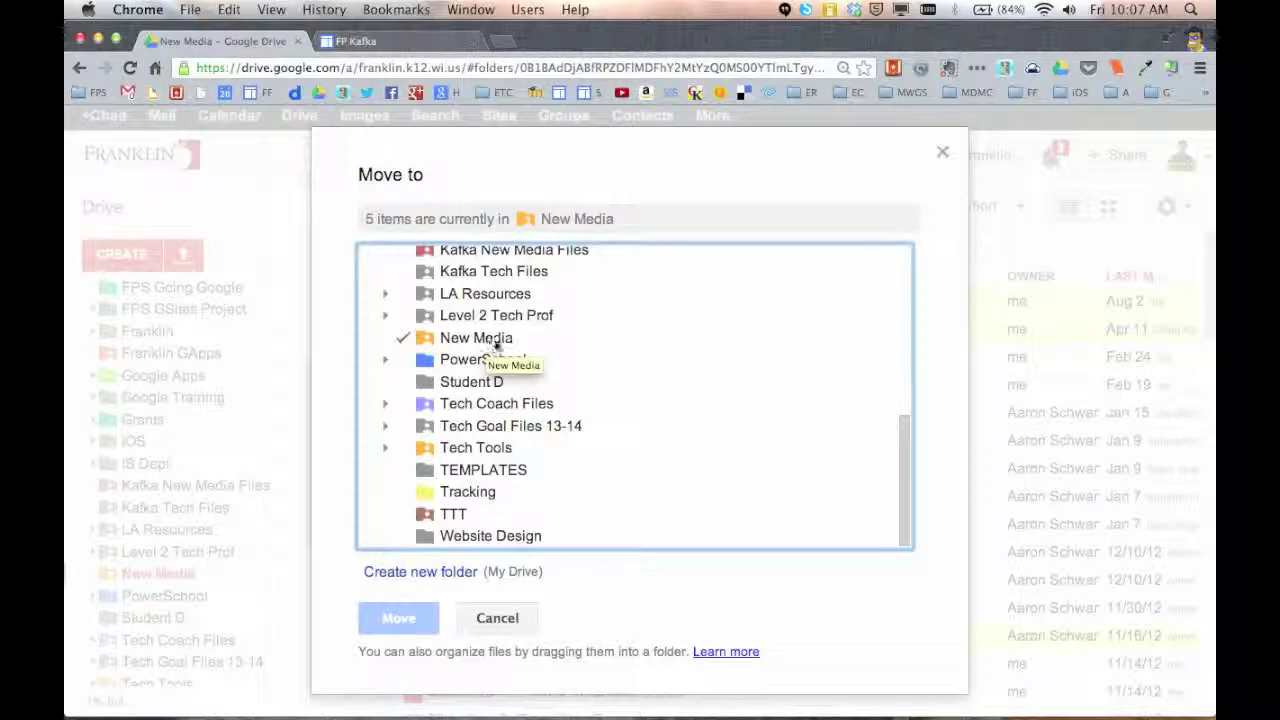
scroll(487, 343, "up", 1)
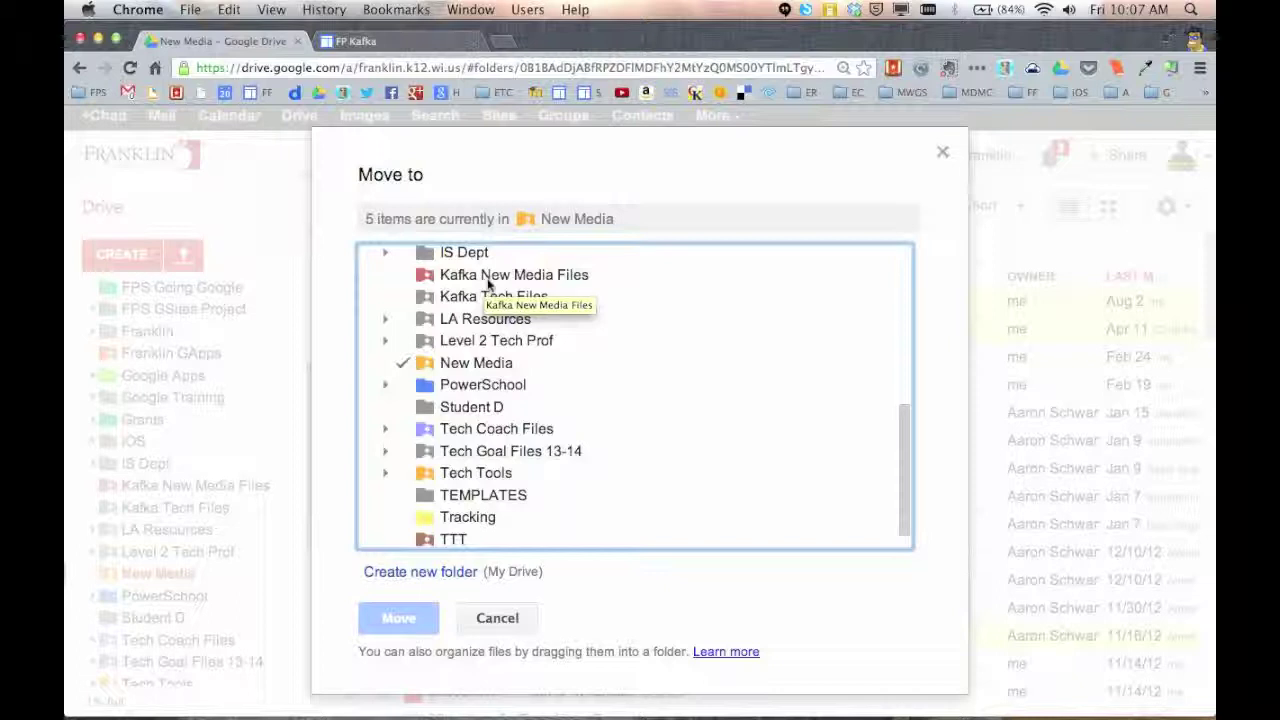
left_click(498, 276)
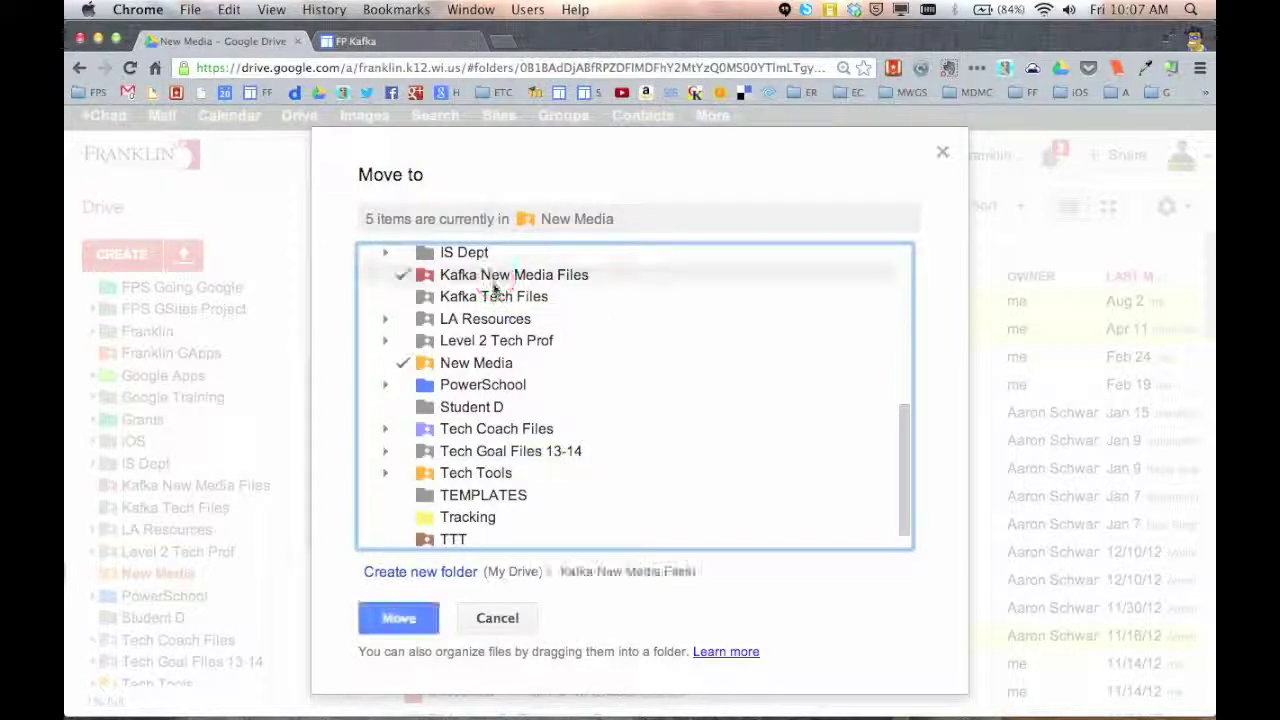
left_click(495, 297)
left_click(493, 320)
left_click(497, 318)
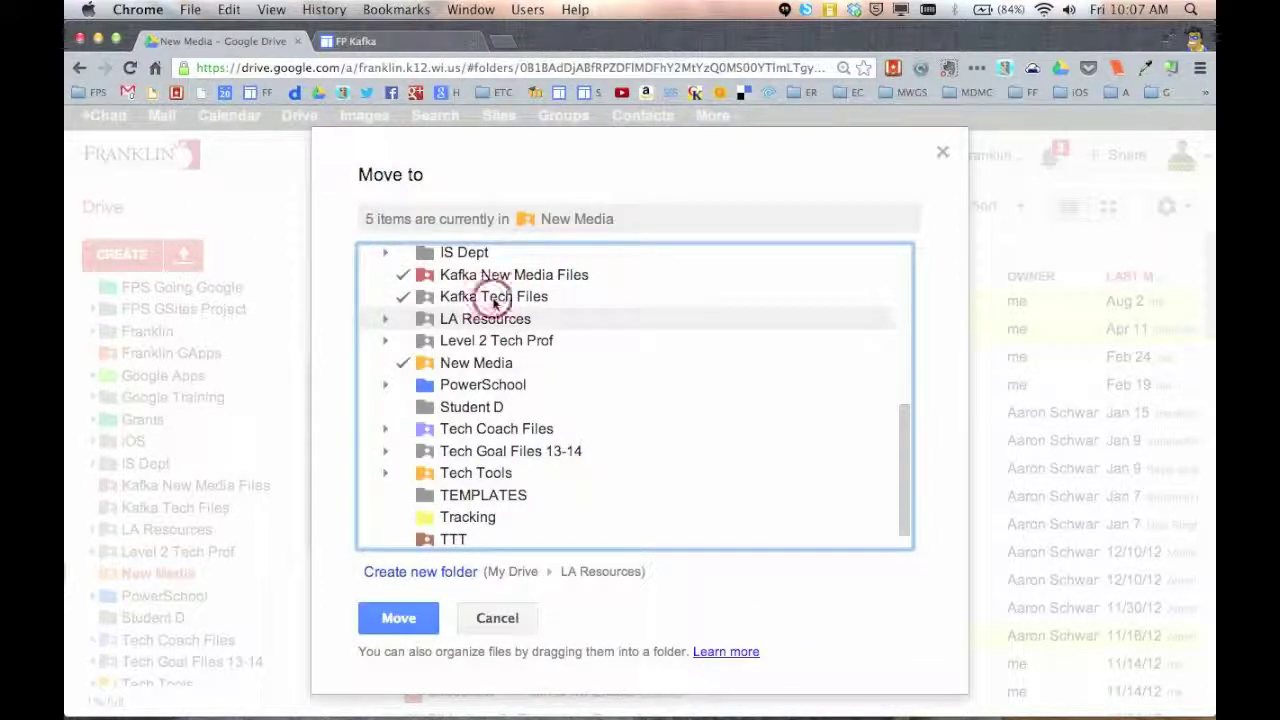
left_click(497, 296)
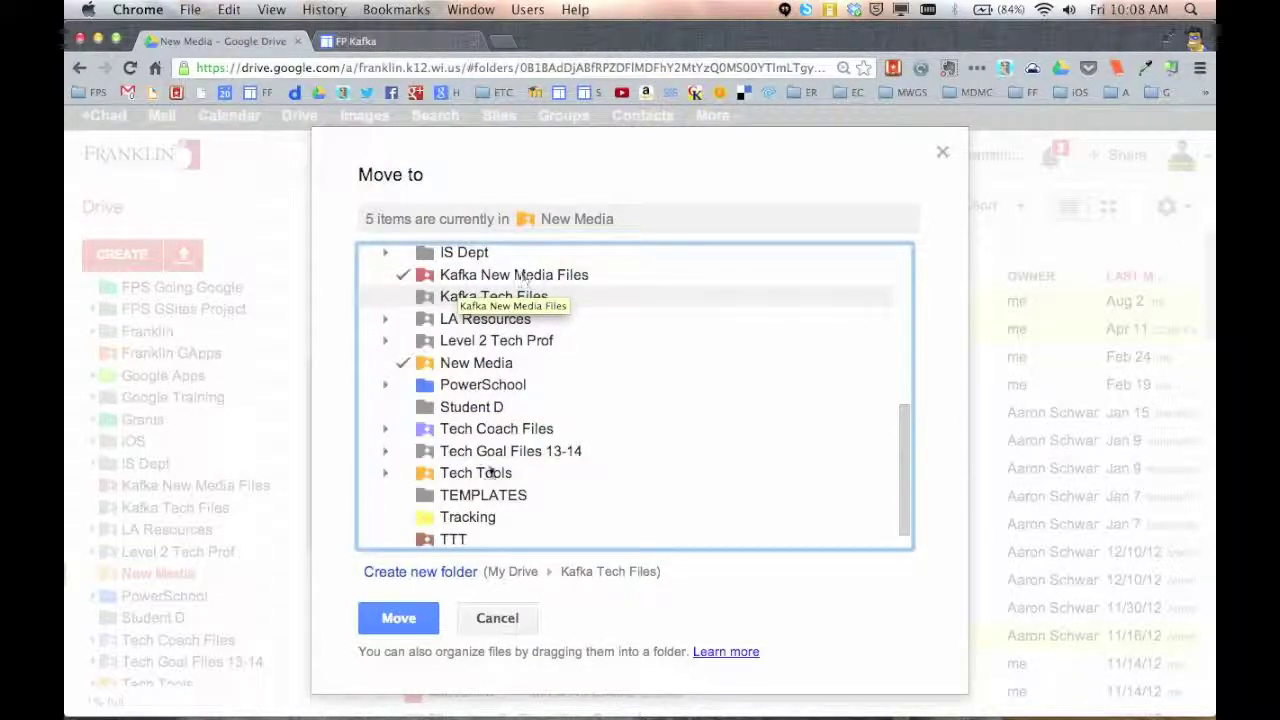
left_click(424, 628)
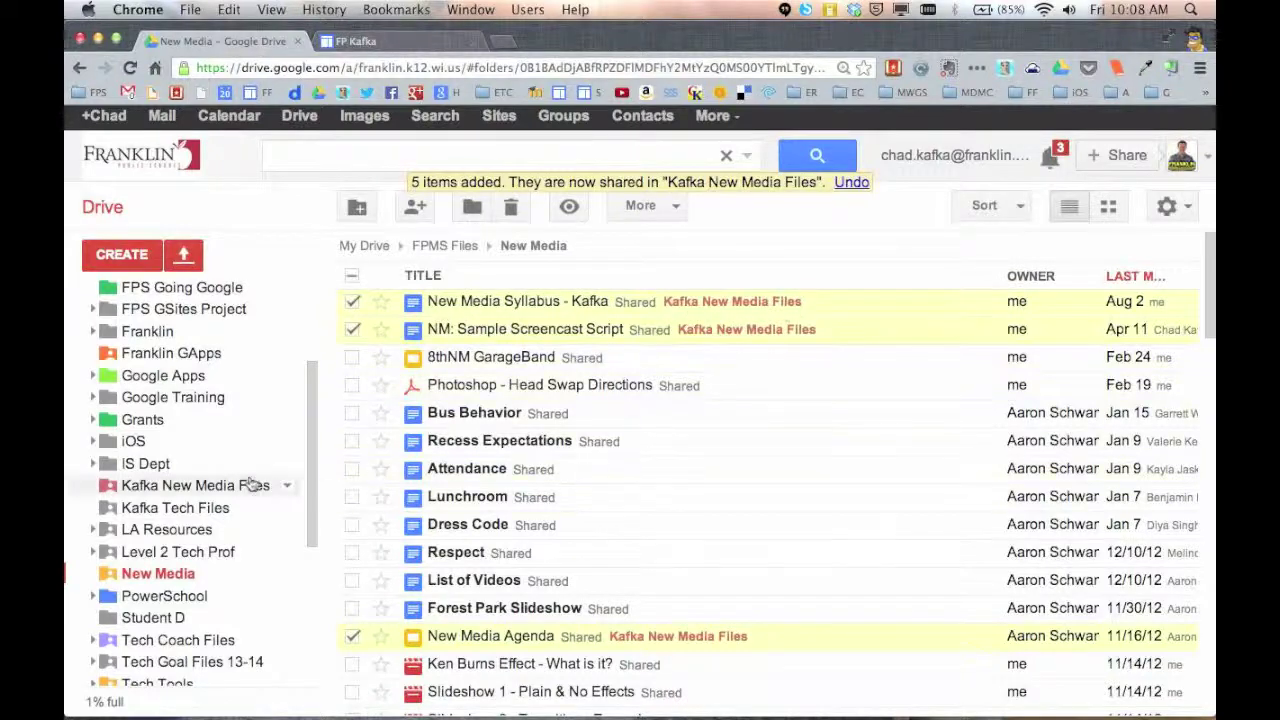
Open the Kafka New Media Files folder from the sidebar to see the five files
left_click(188, 487)
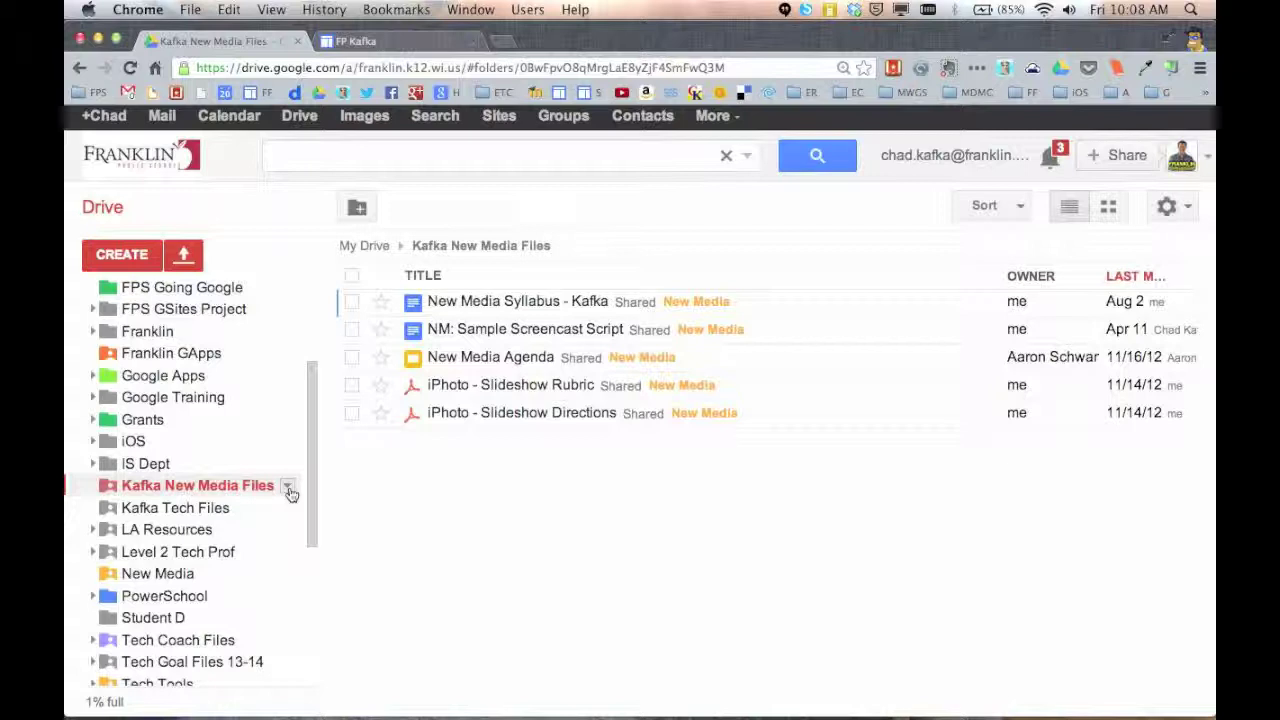
Review the Kafka New Media Files sharing settings, keeping anyone-with-the-link view access
left_click(288, 489)
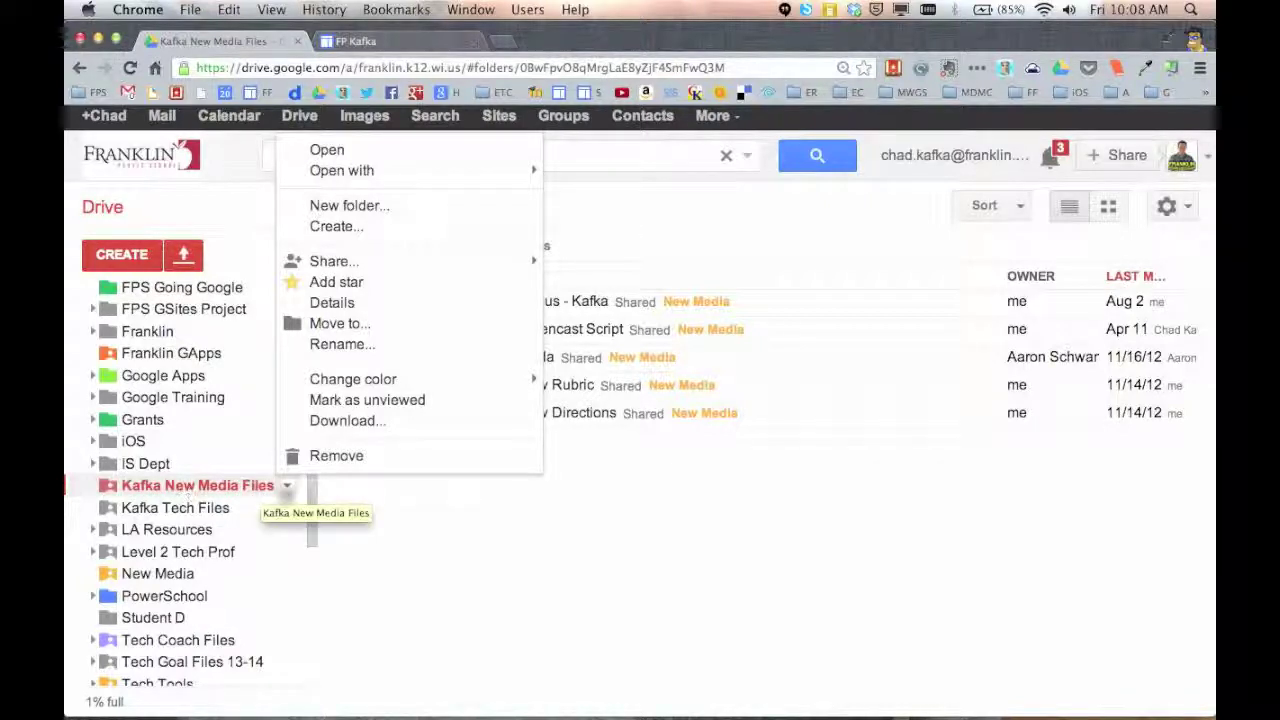
mouse_move(335, 261)
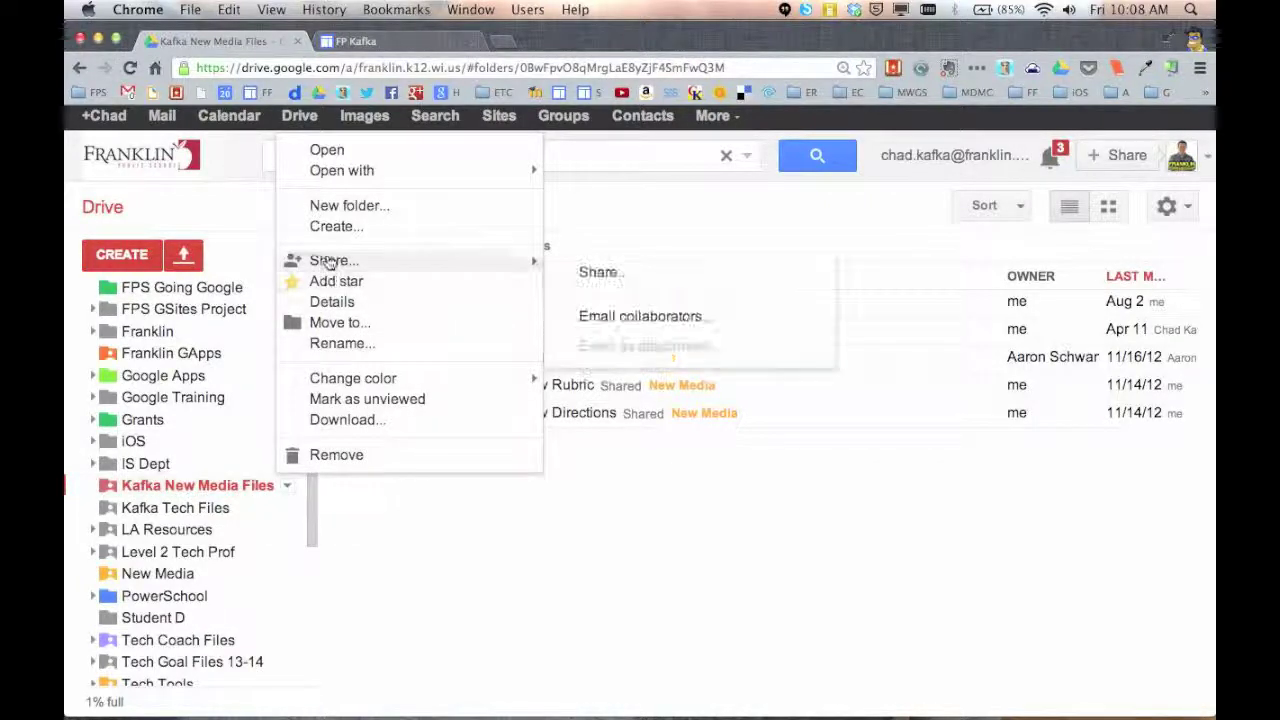
left_click(612, 273)
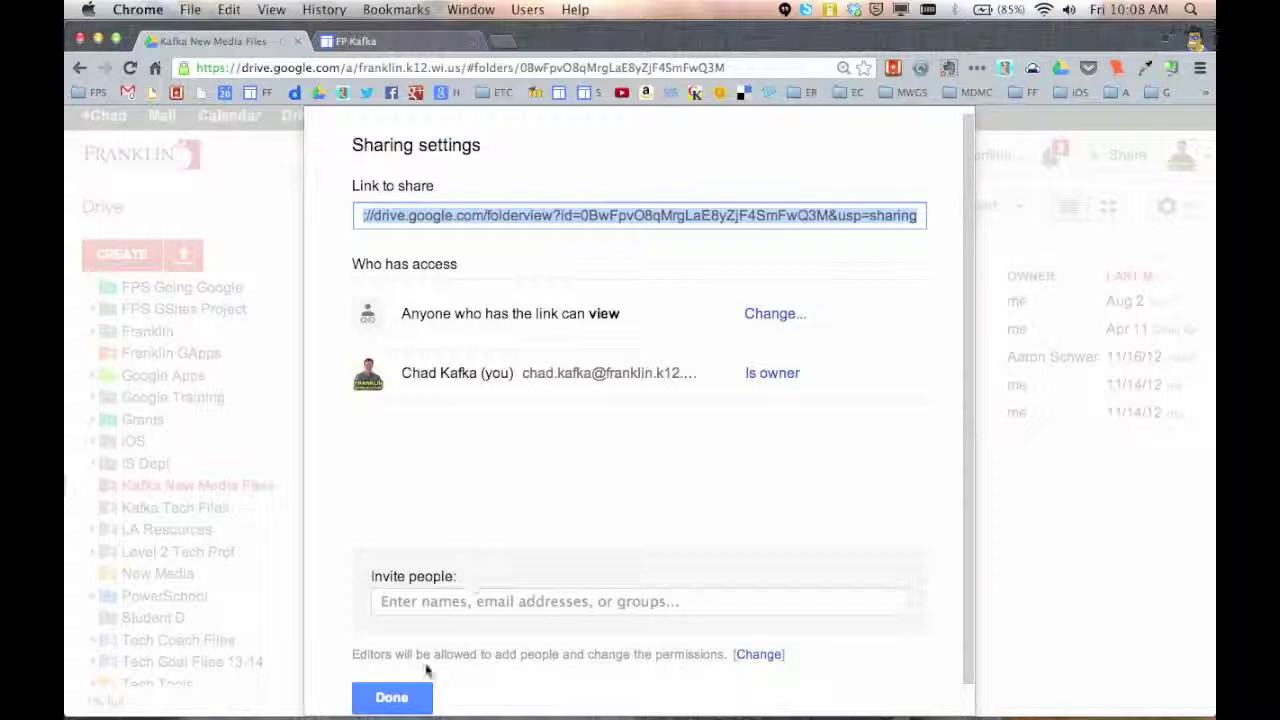
left_click(405, 697)
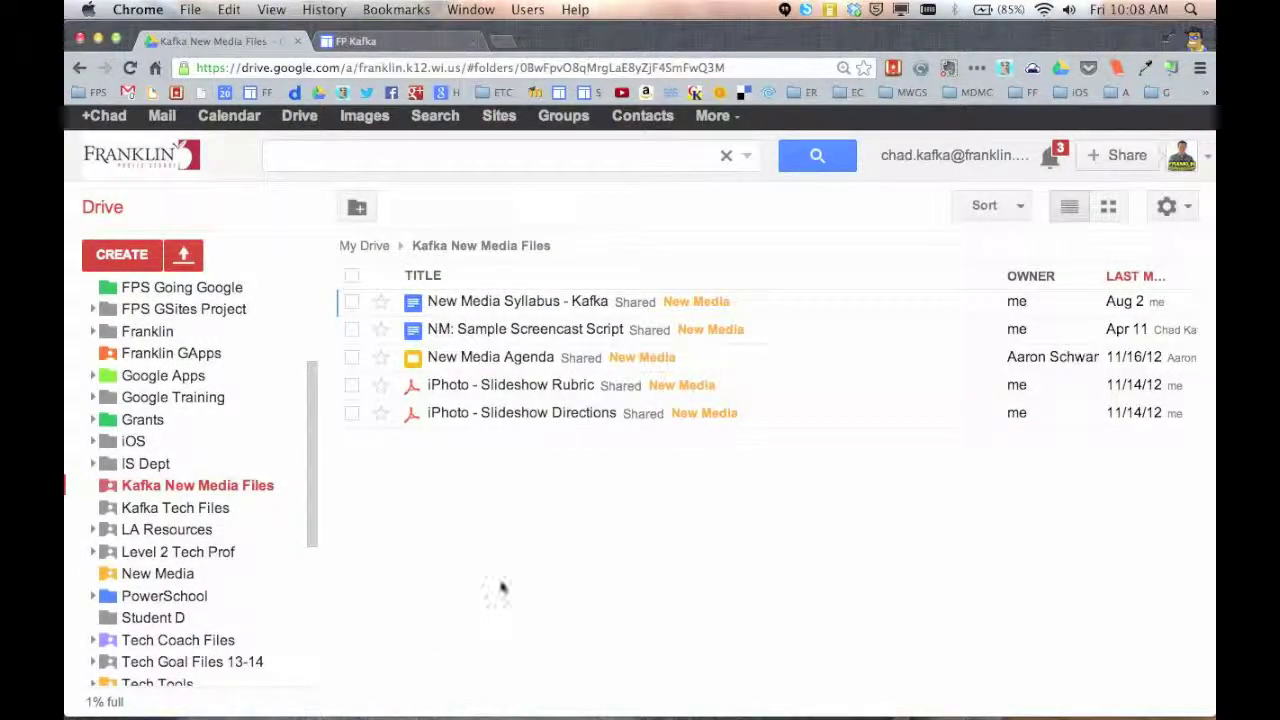
Switch Chrome to the student test profile and paste the shared folder link into the address bar
left_click(1198, 44)
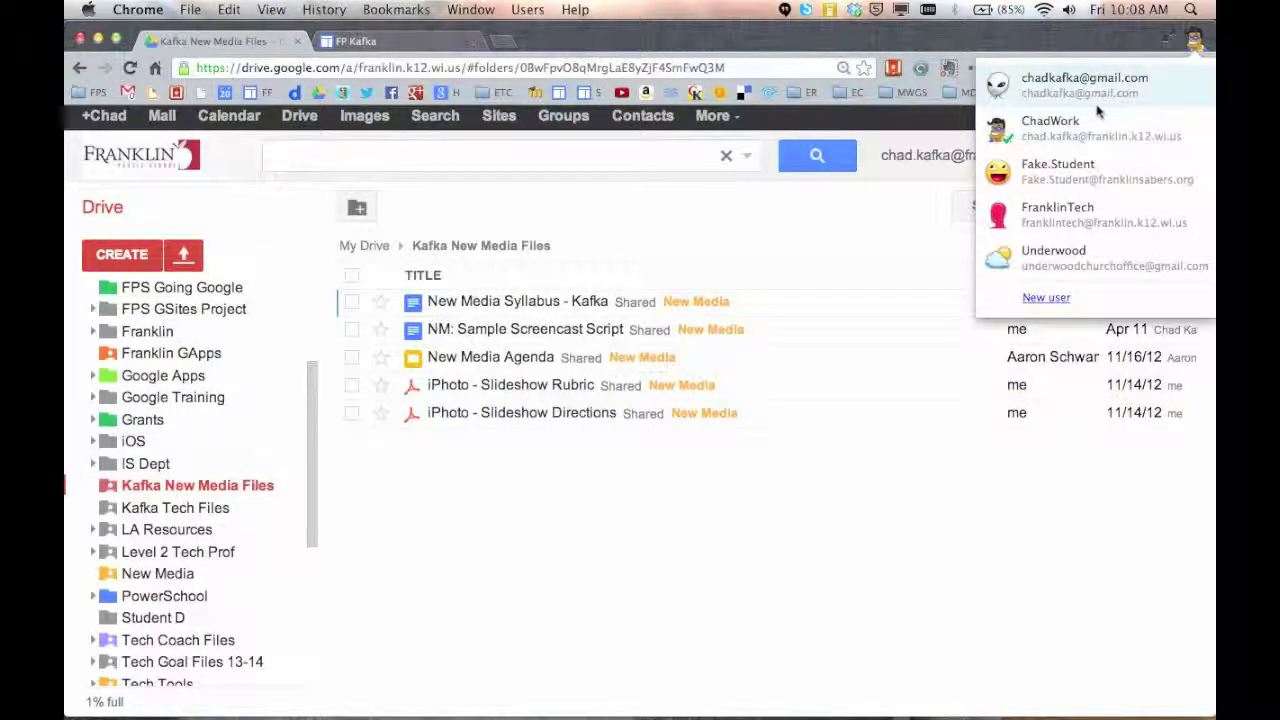
left_click(1083, 178)
left_click(498, 70)
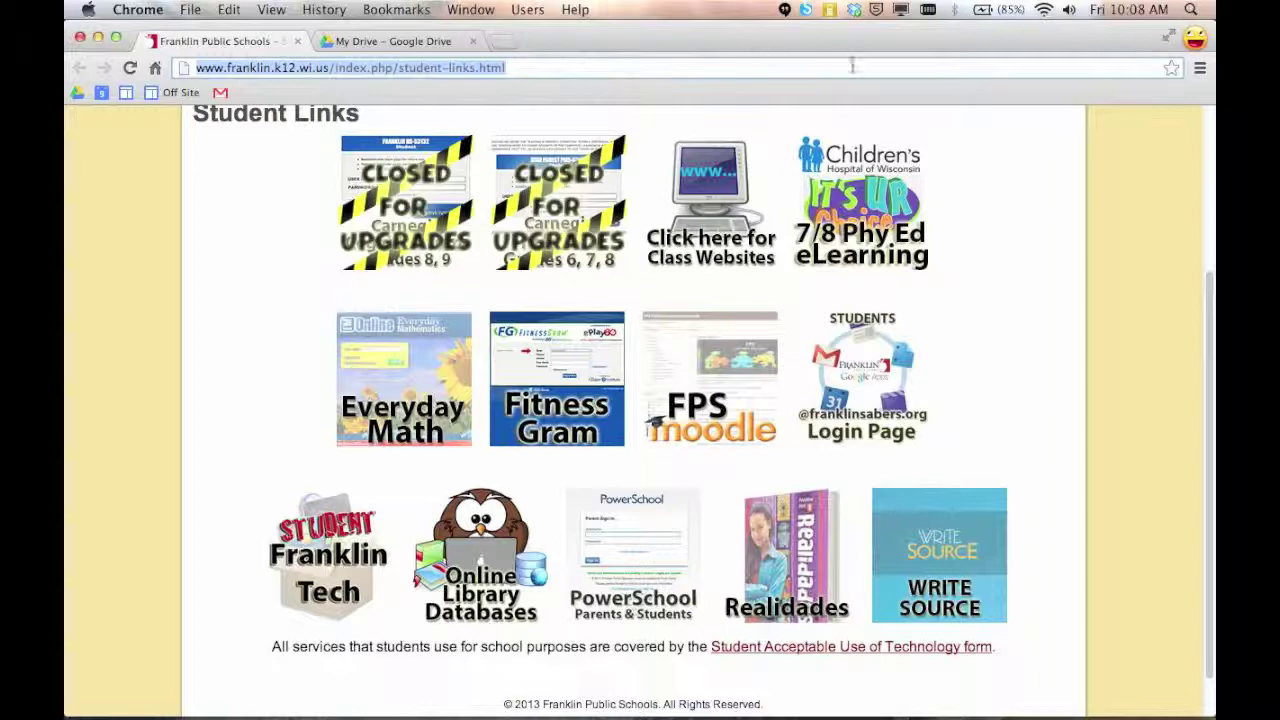
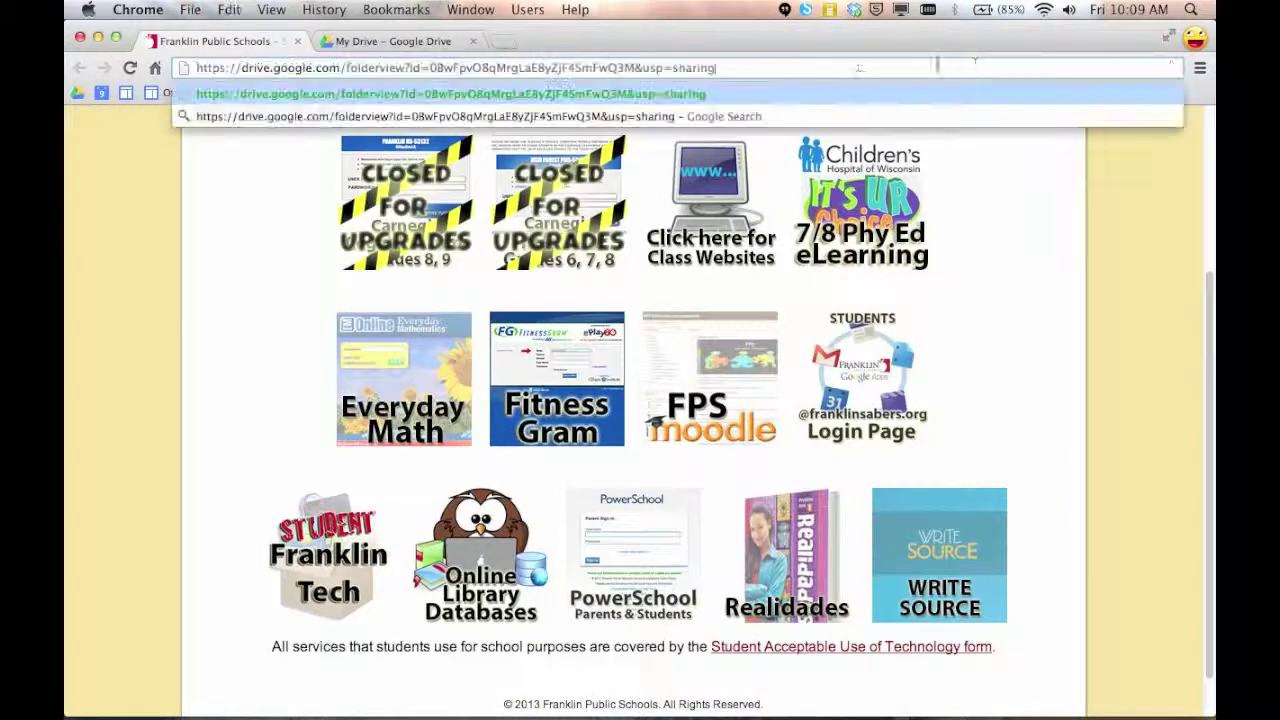
As the student, load the folder link, open it in Drive, and return to the Kafka New Media Files tab
key("Return")
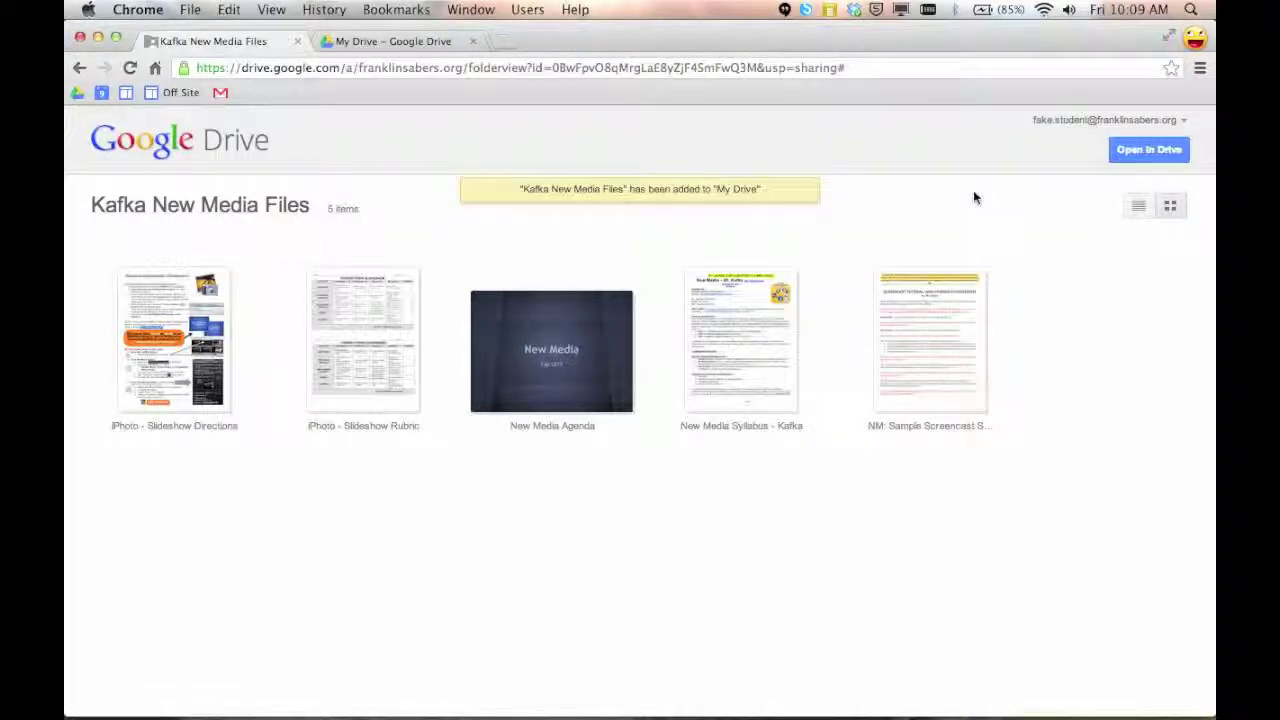
left_click(1155, 150)
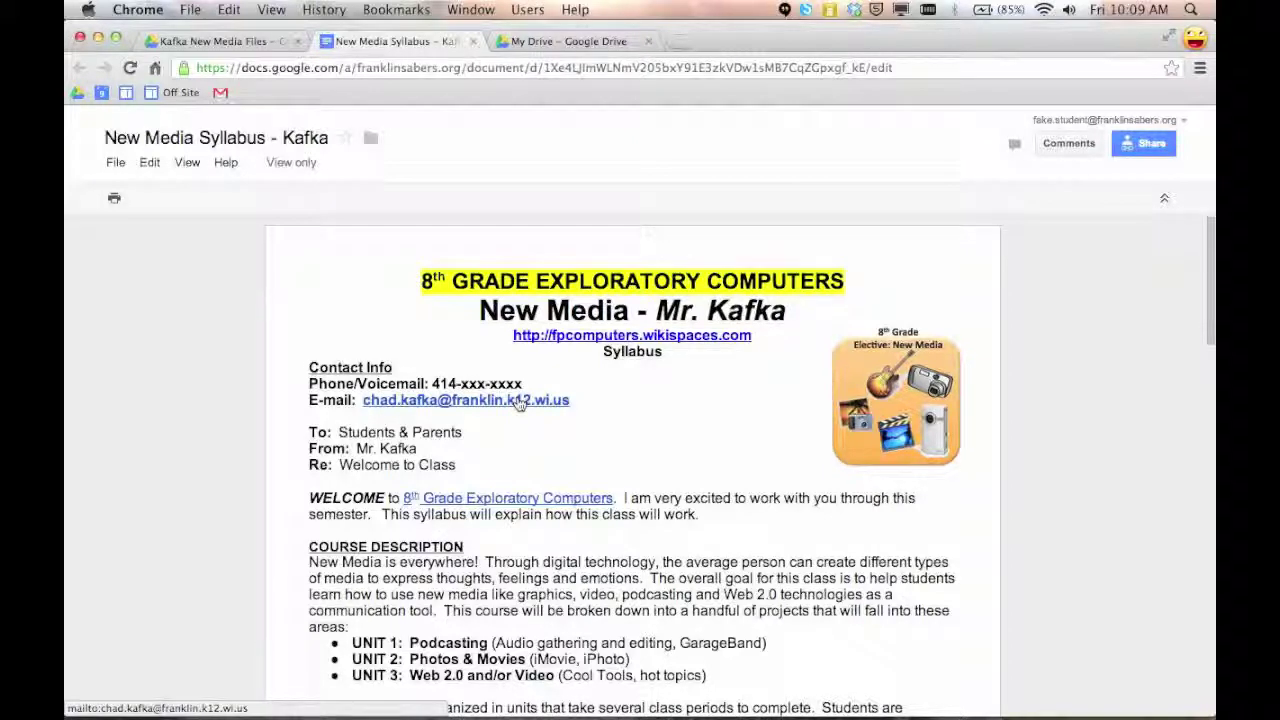
left_click(272, 41)
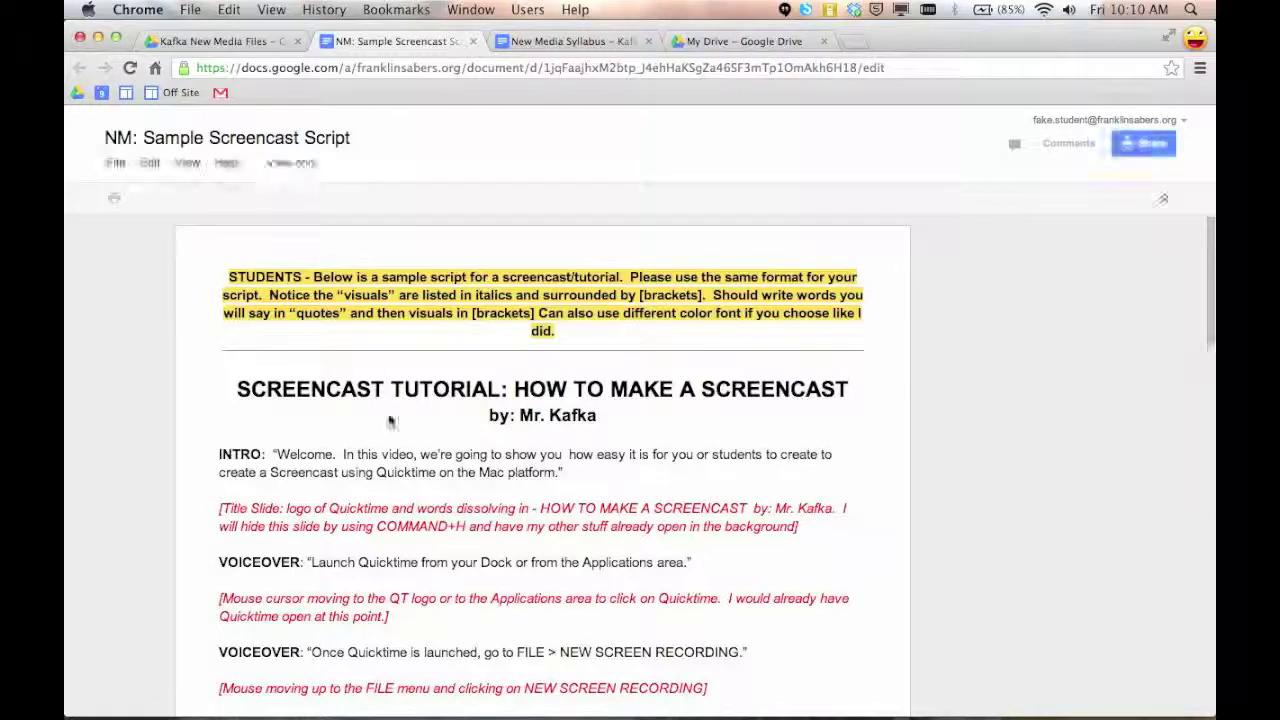
Start a copy of NM: Sample Screencast Script from the File menu, then cancel without copying
scroll(395, 428, "down", 2)
scroll(370, 360, "up", 2)
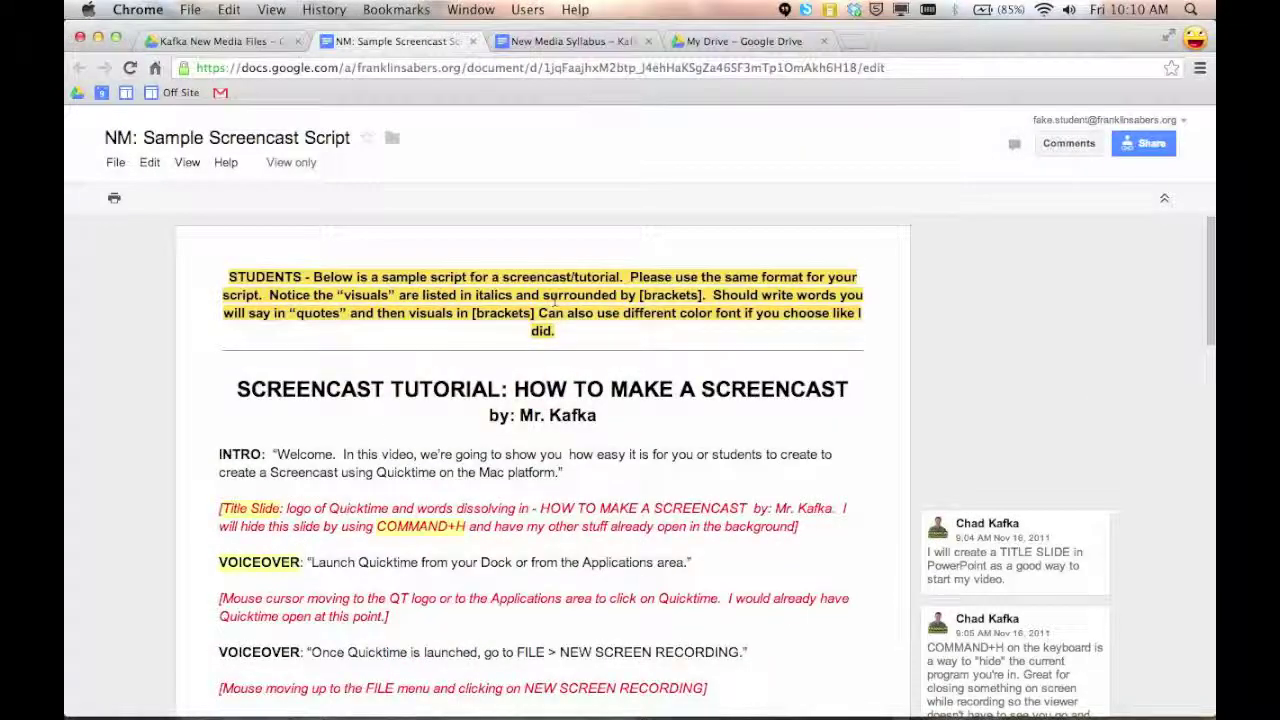
left_click(115, 162)
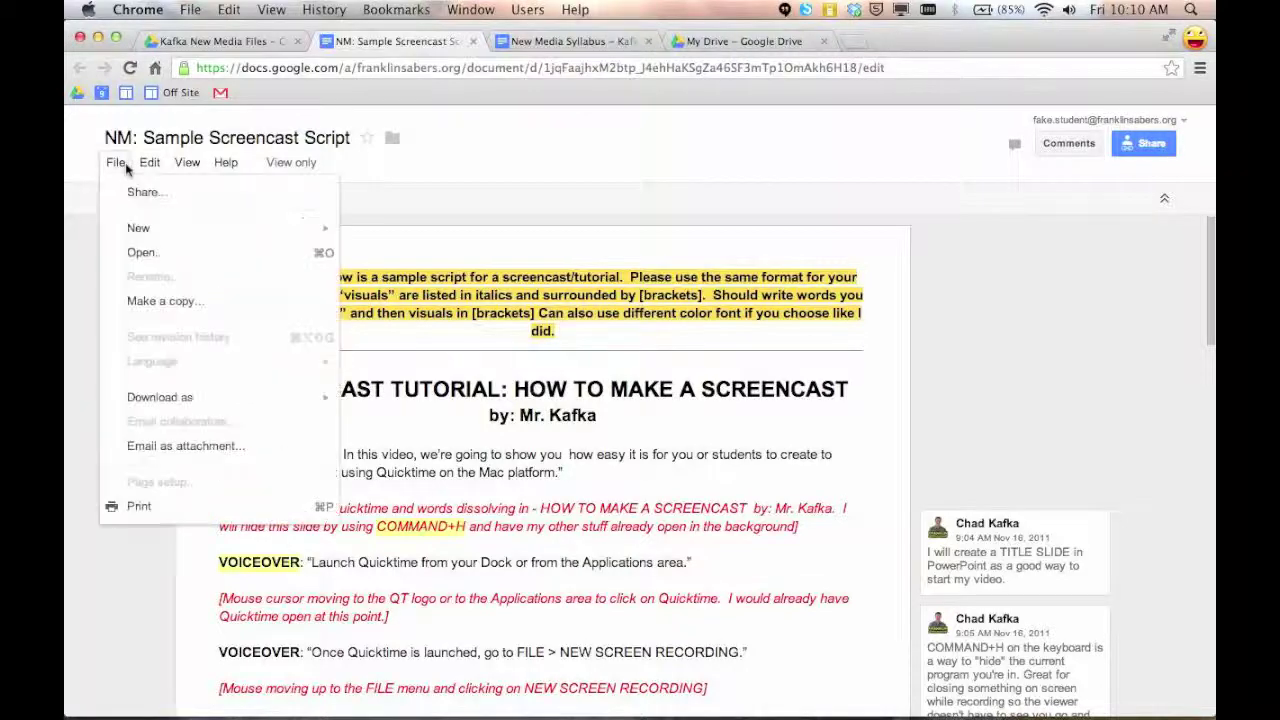
left_click(153, 302)
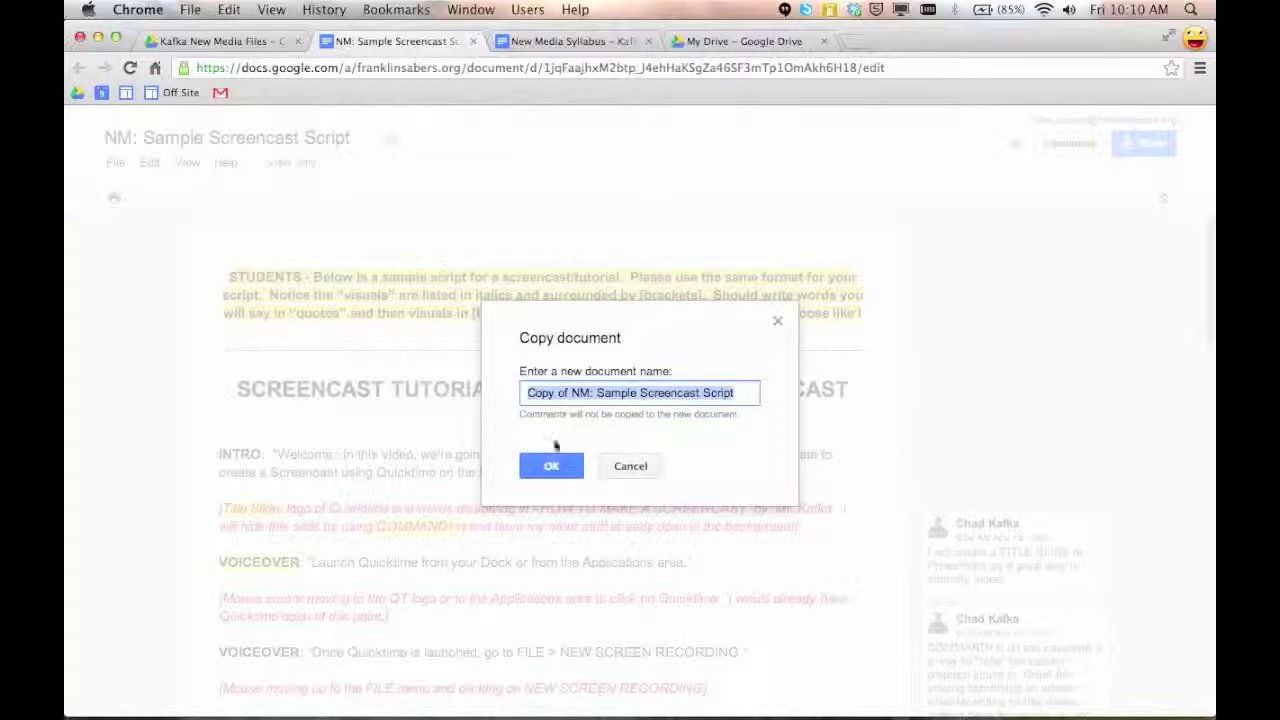
left_click(640, 467)
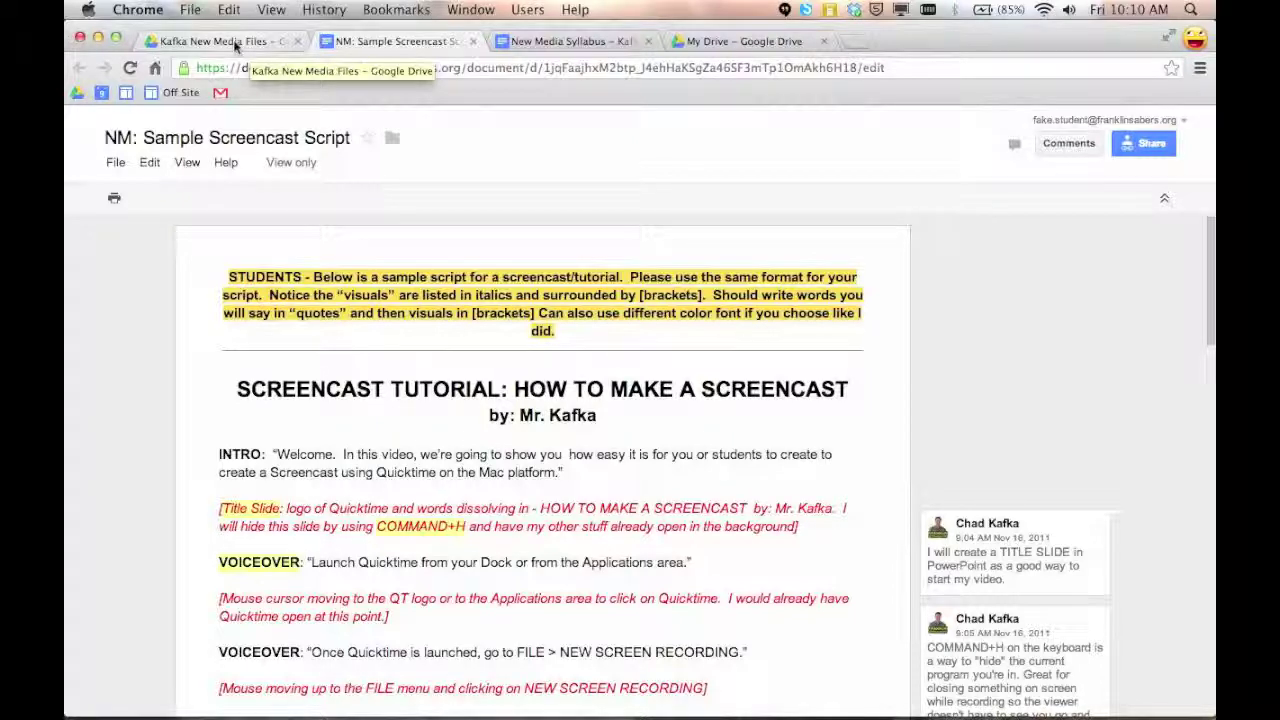
Minimize the student's window and open the New Media Files page on the teacher's Google Site
left_click(225, 41)
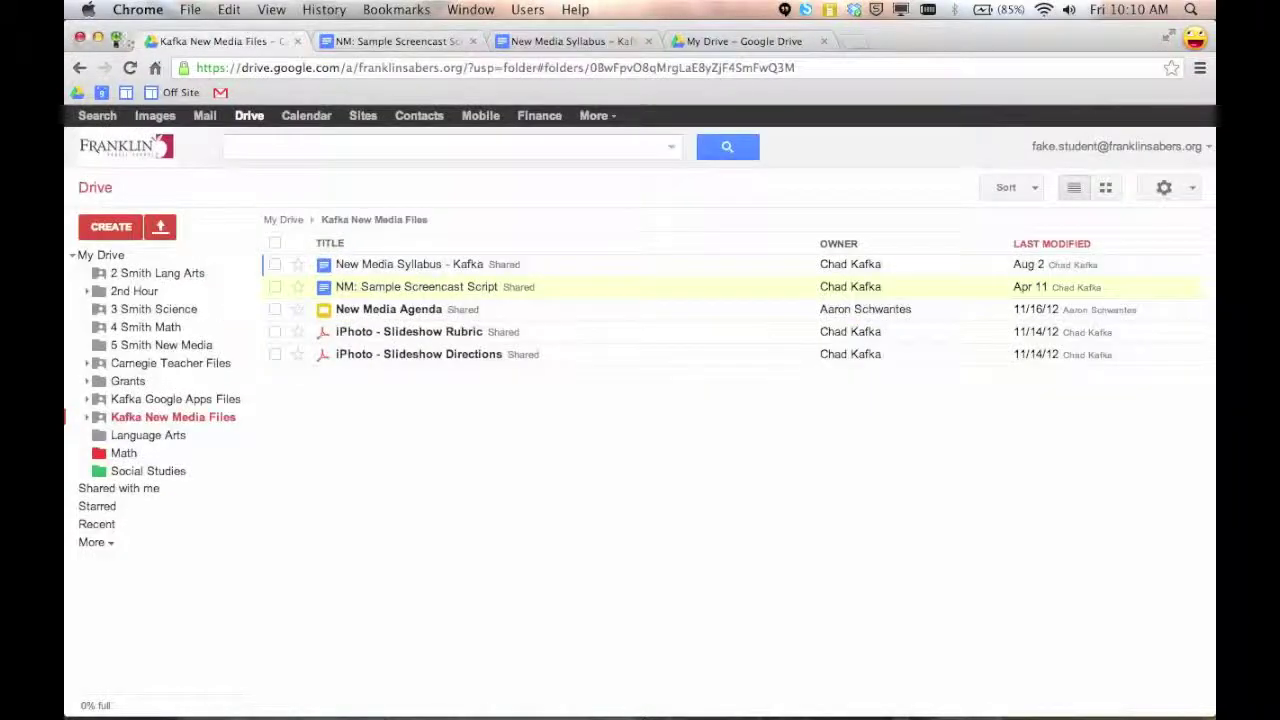
left_click(97, 37)
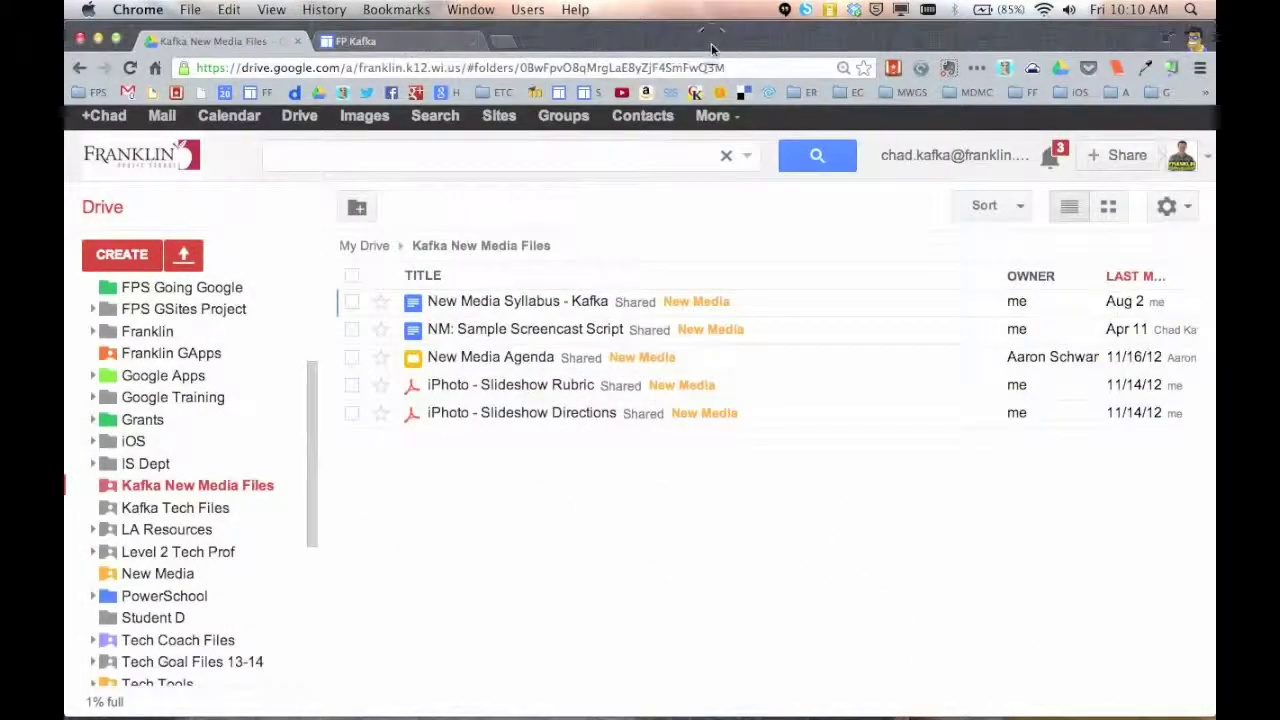
left_click(401, 44)
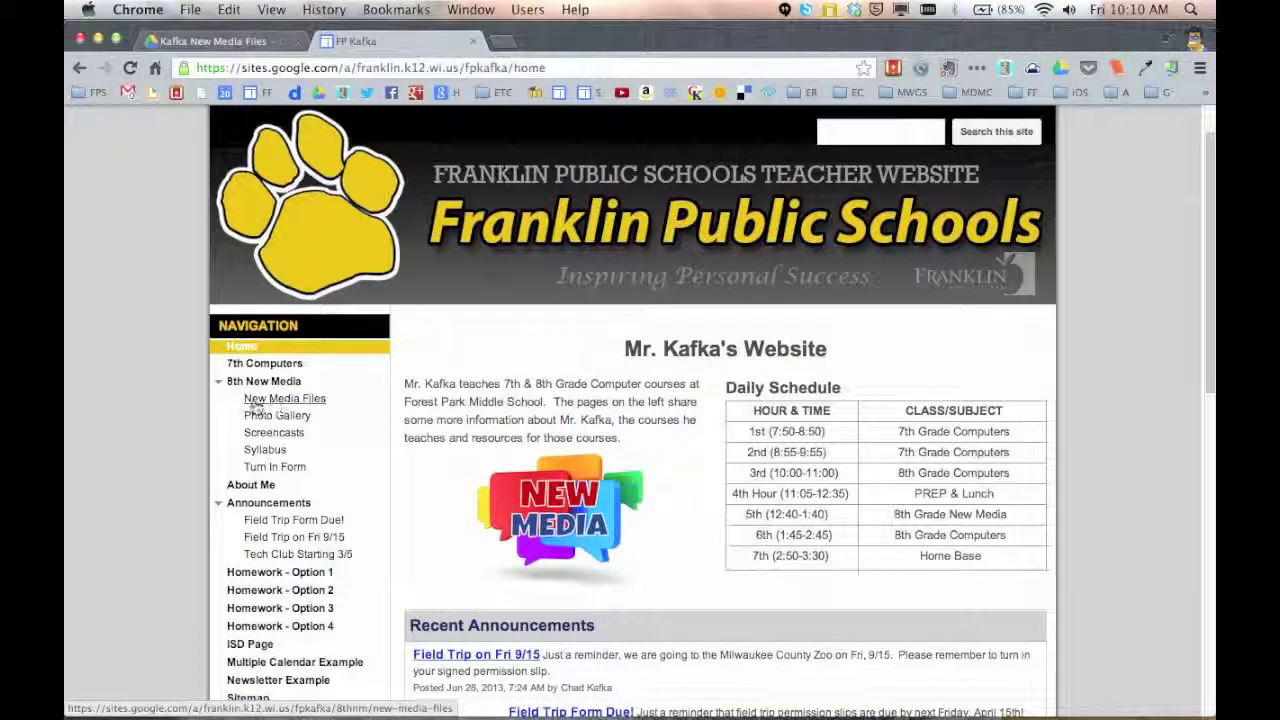
left_click(305, 401)
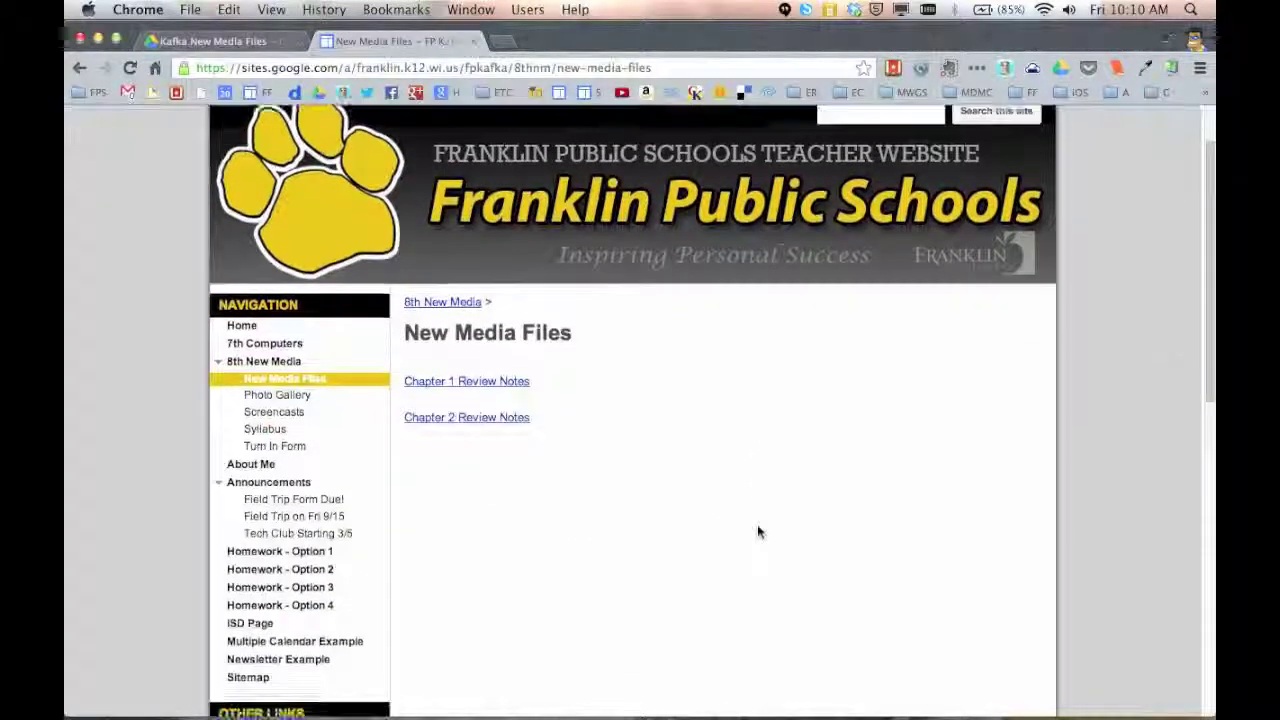
Edit the New Media Files page, add blank lines below the Chapter 2 link, and bring up Insert's Drive options
left_click(892, 152)
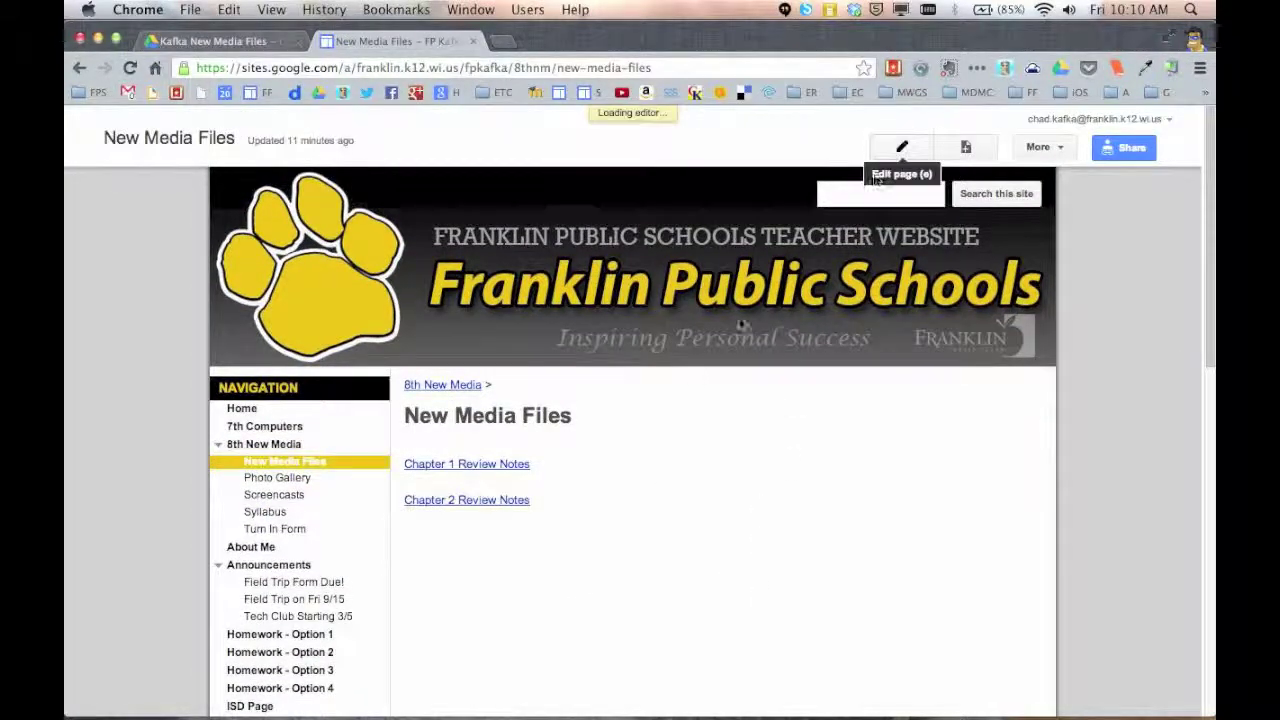
scroll(594, 514, "down", 2)
left_click(521, 441)
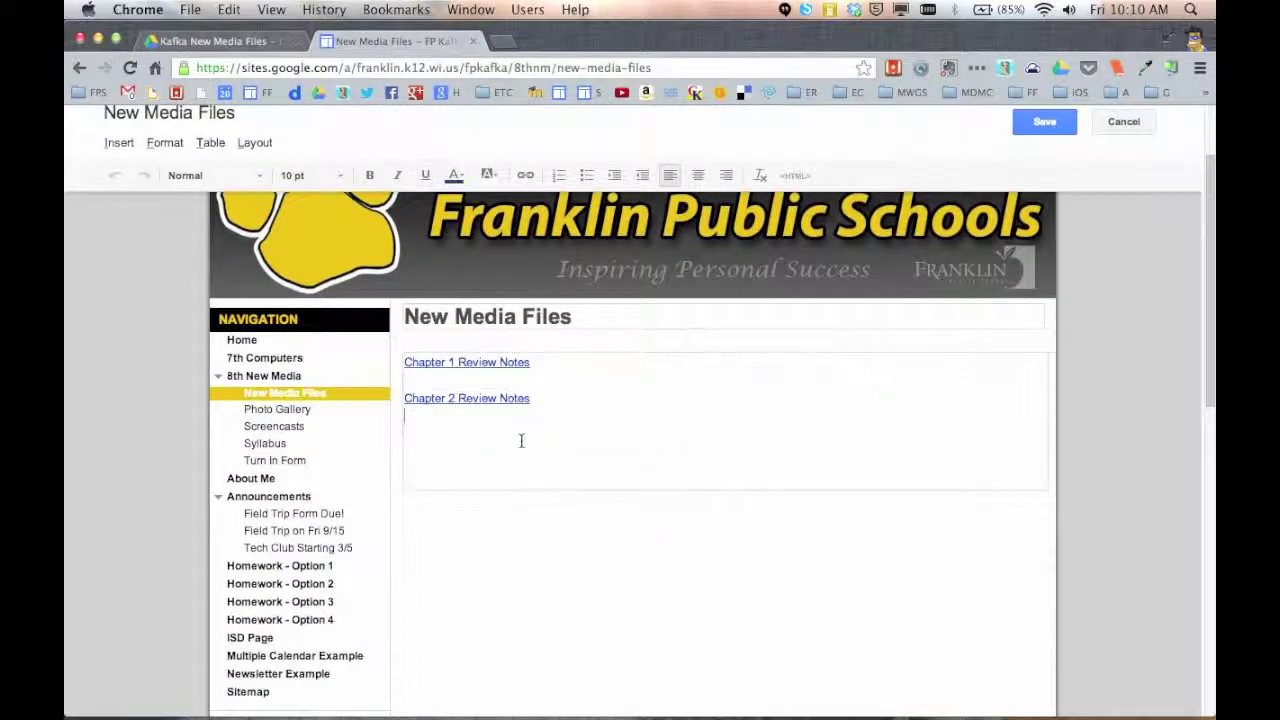
key("Return")
key("Return")
left_click(122, 142)
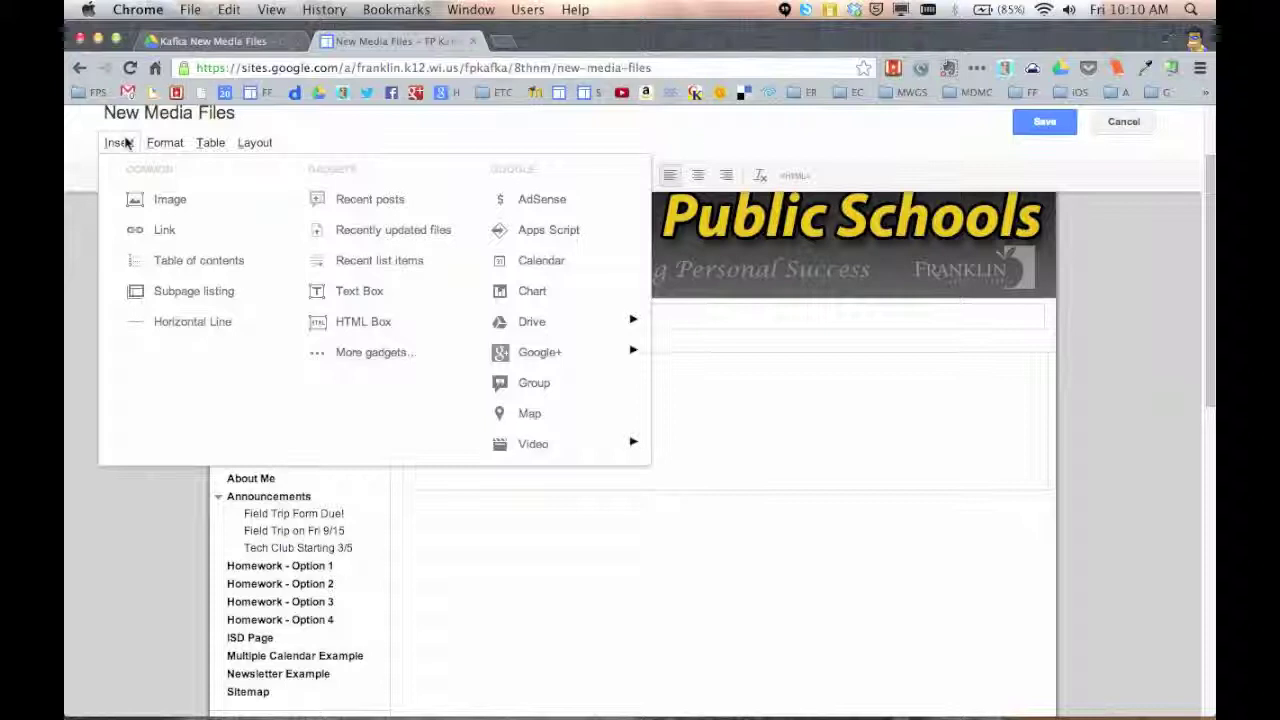
mouse_move(540, 328)
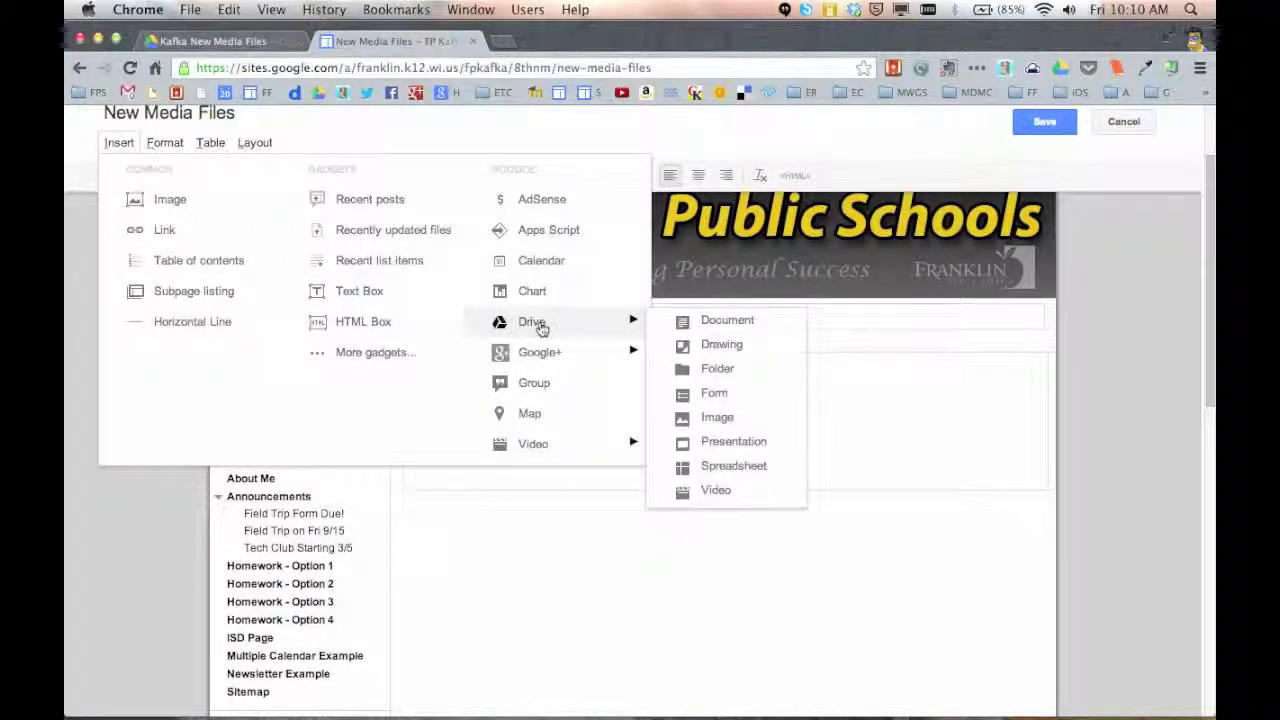
Embed the Kafka New Media Files folder without border or title, 2000 pixels tall, and save
left_click(720, 376)
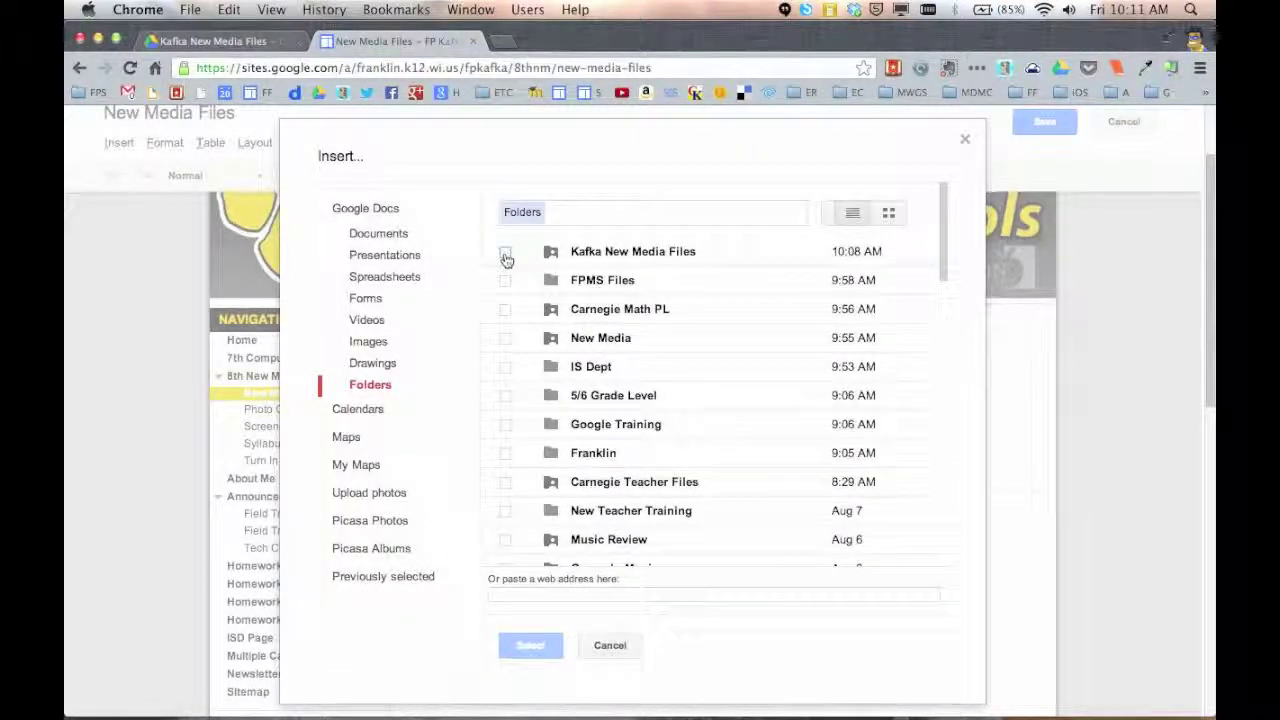
left_click(506, 254)
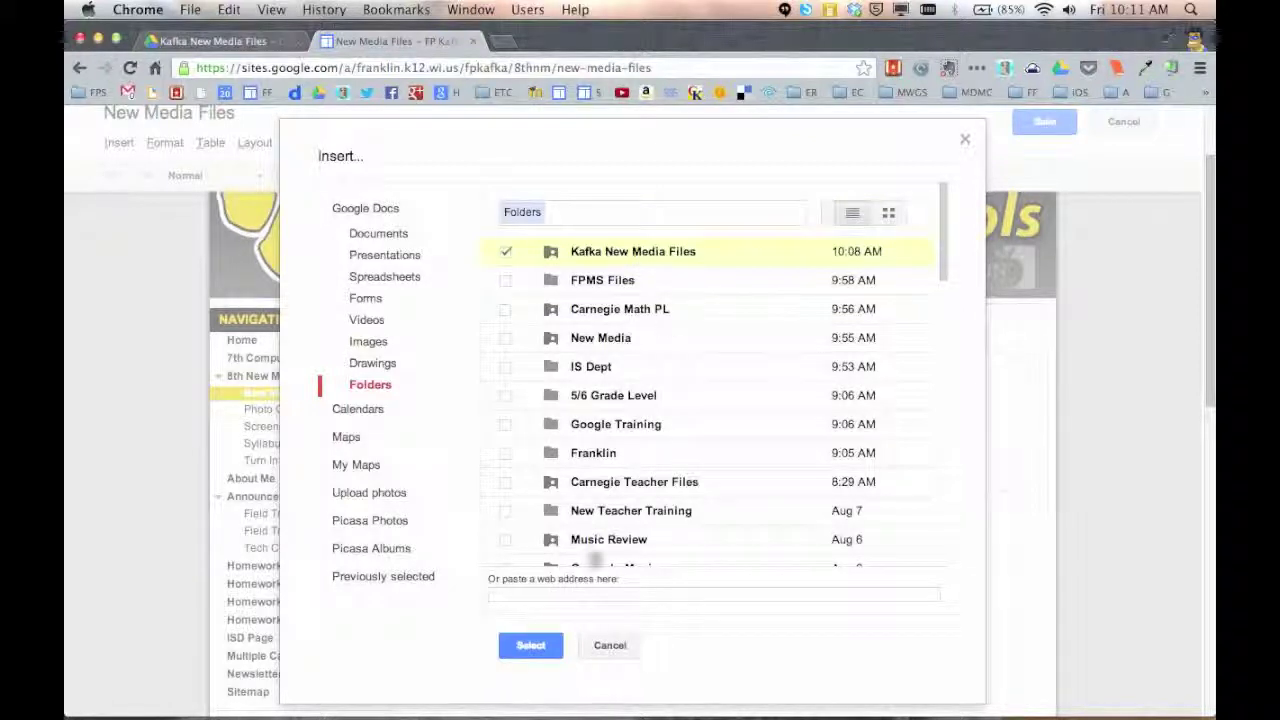
left_click(531, 645)
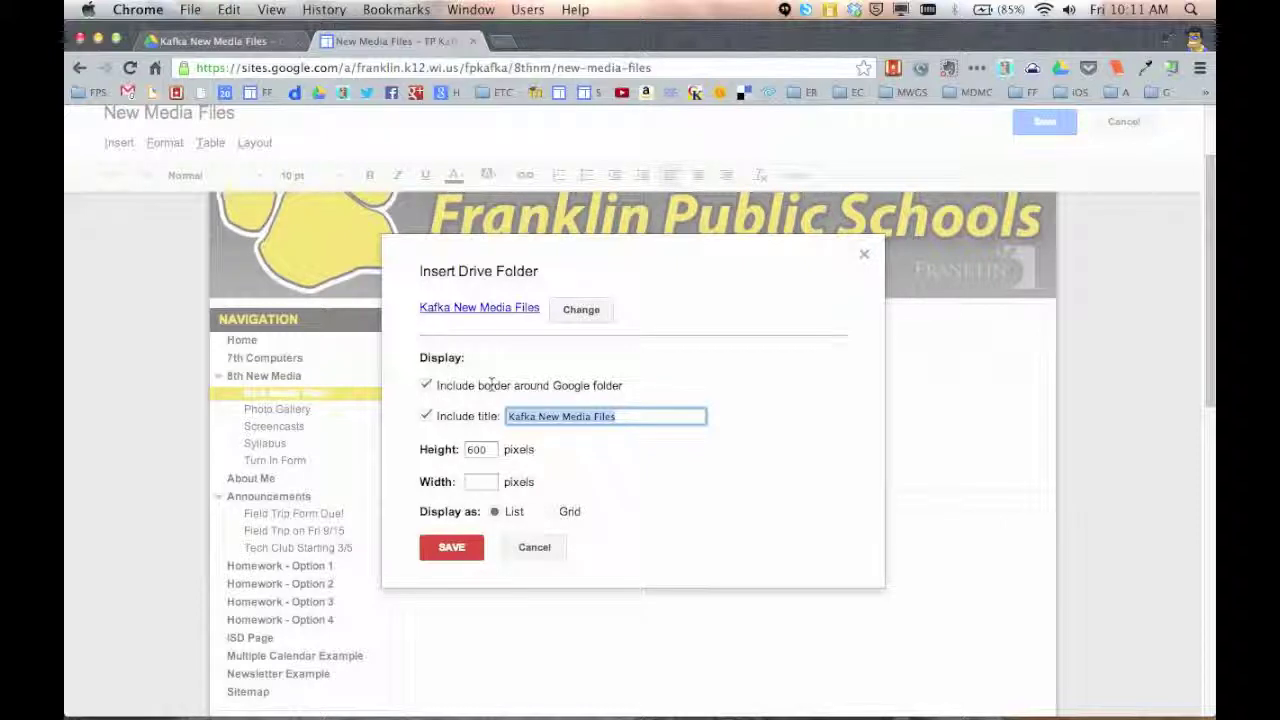
left_click(426, 386)
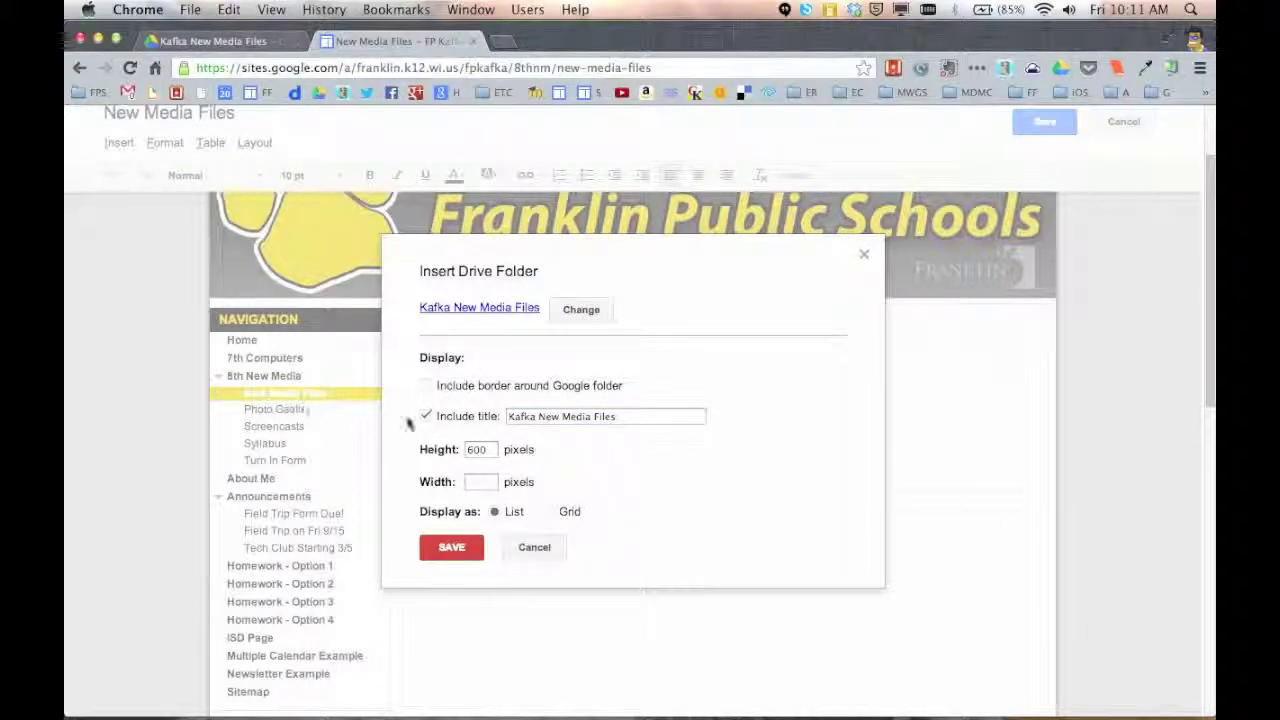
left_click(427, 418)
double_click(491, 452)
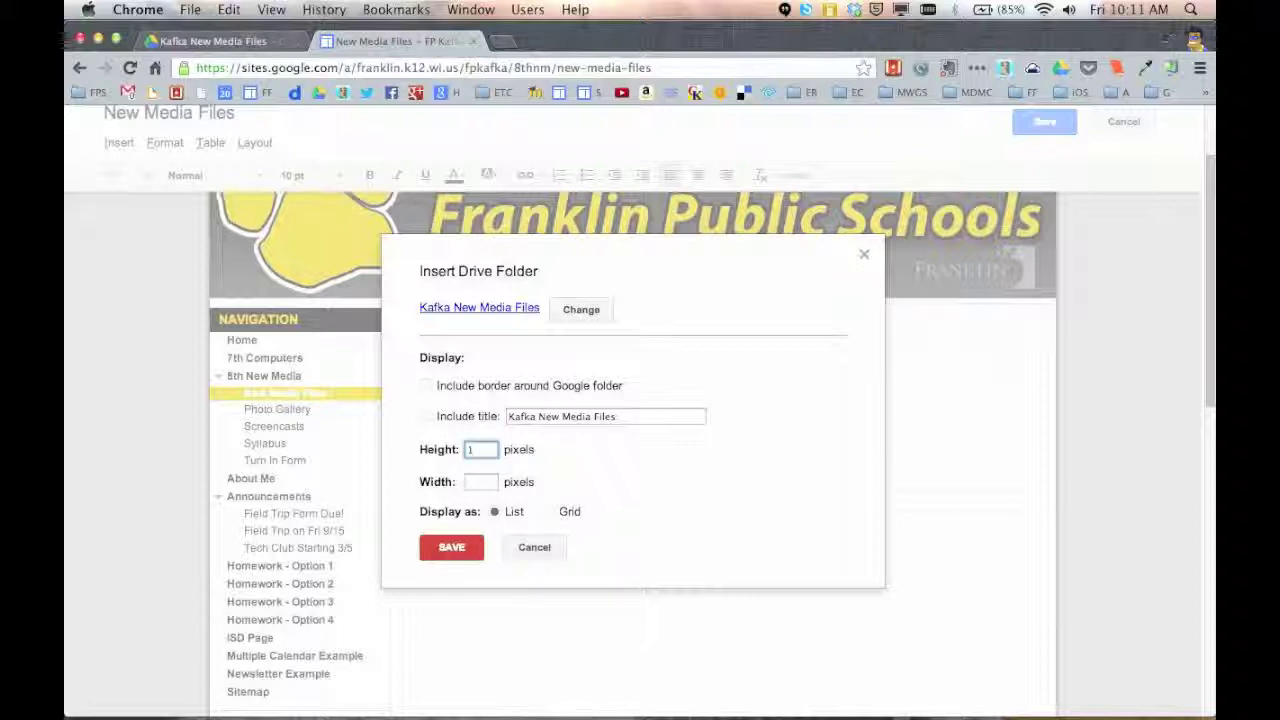
type("2000")
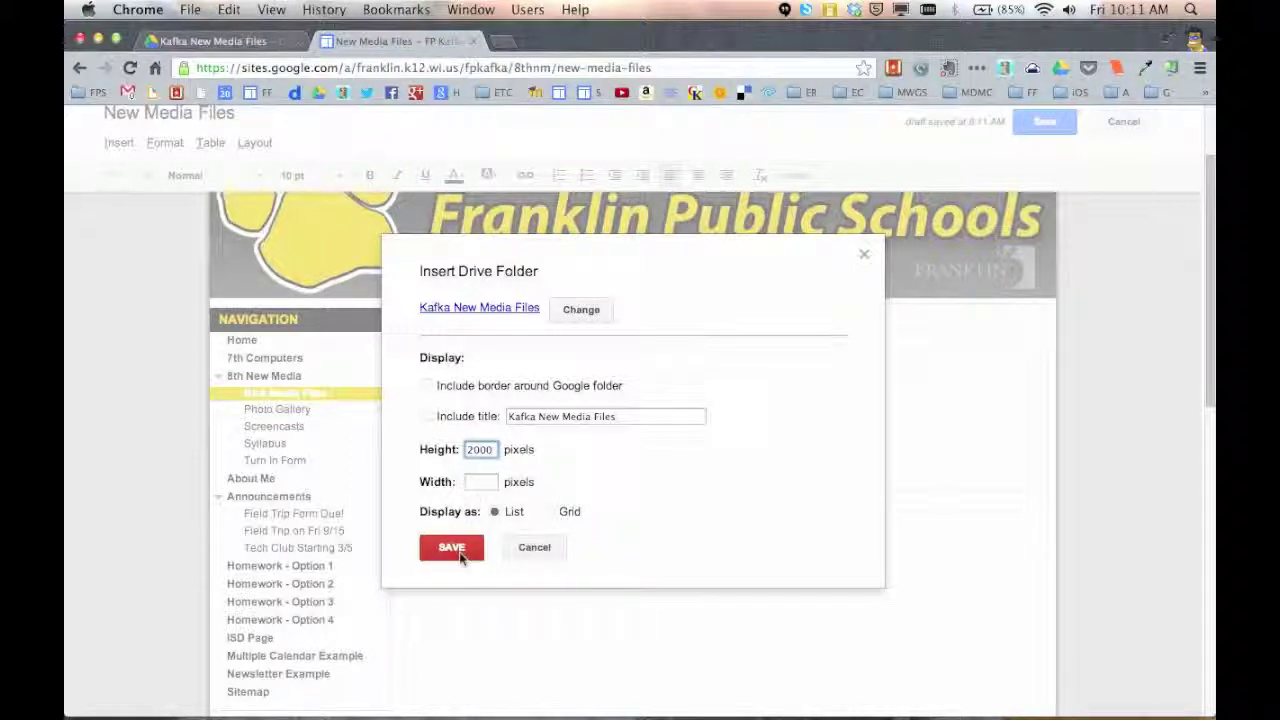
left_click(452, 548)
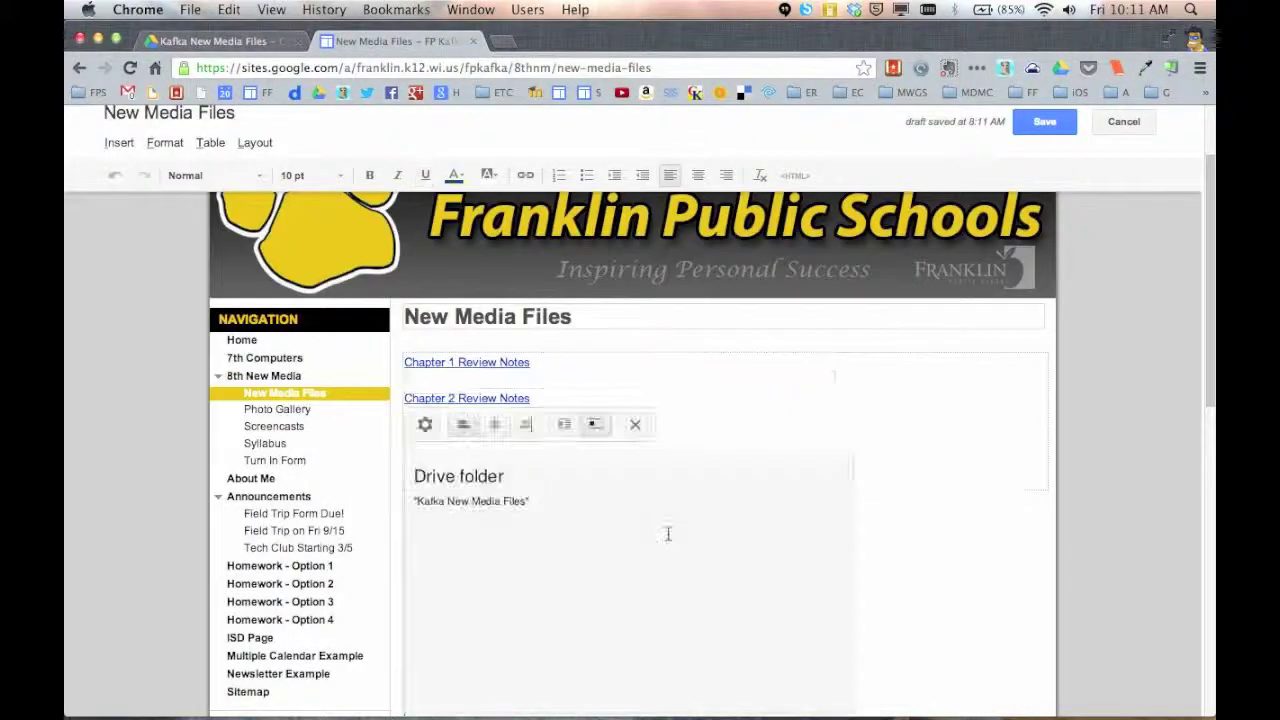
left_click(1048, 128)
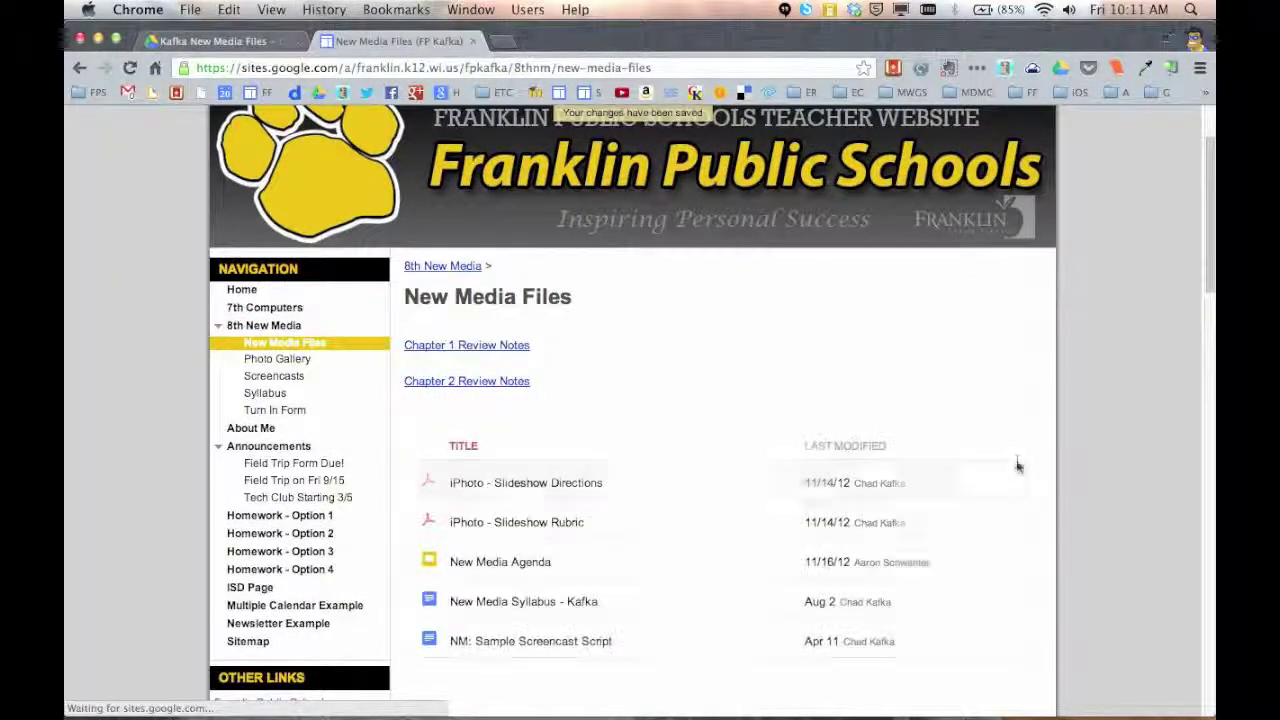
Scroll the published page to verify the five embedded files below both review-note links
scroll(1017, 462, "down", 5)
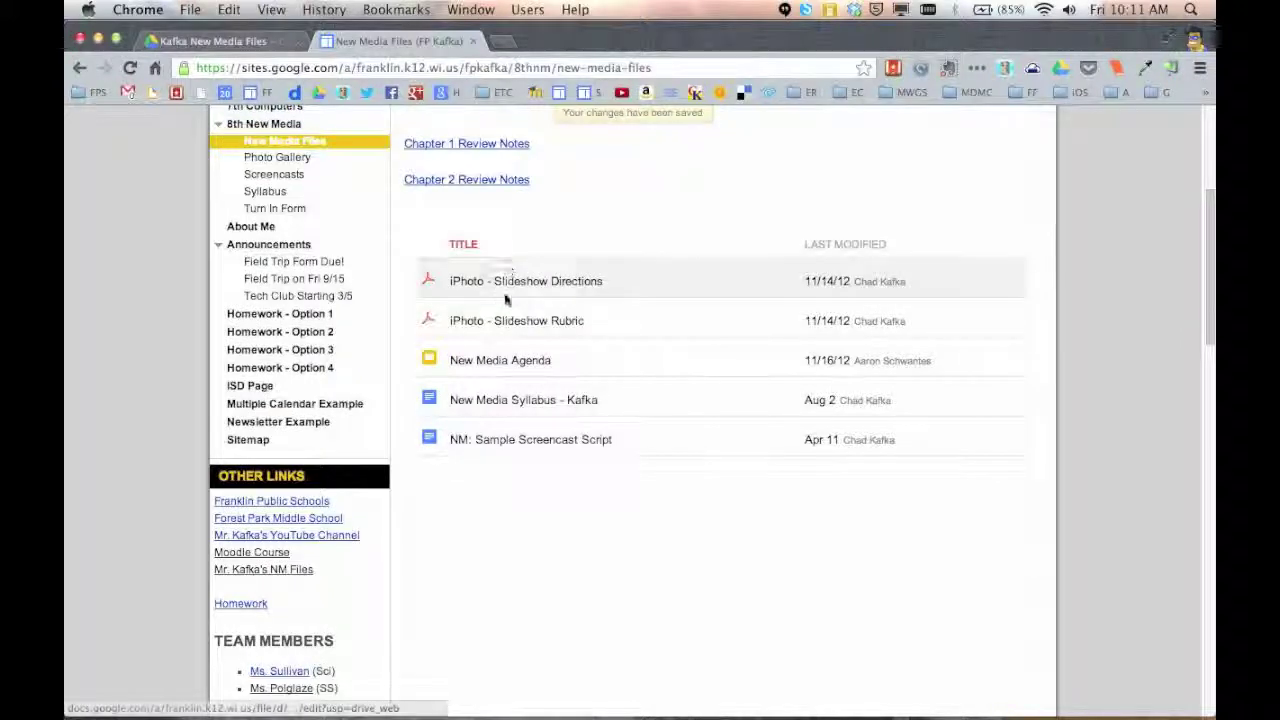
scroll(540, 460, "up", 4)
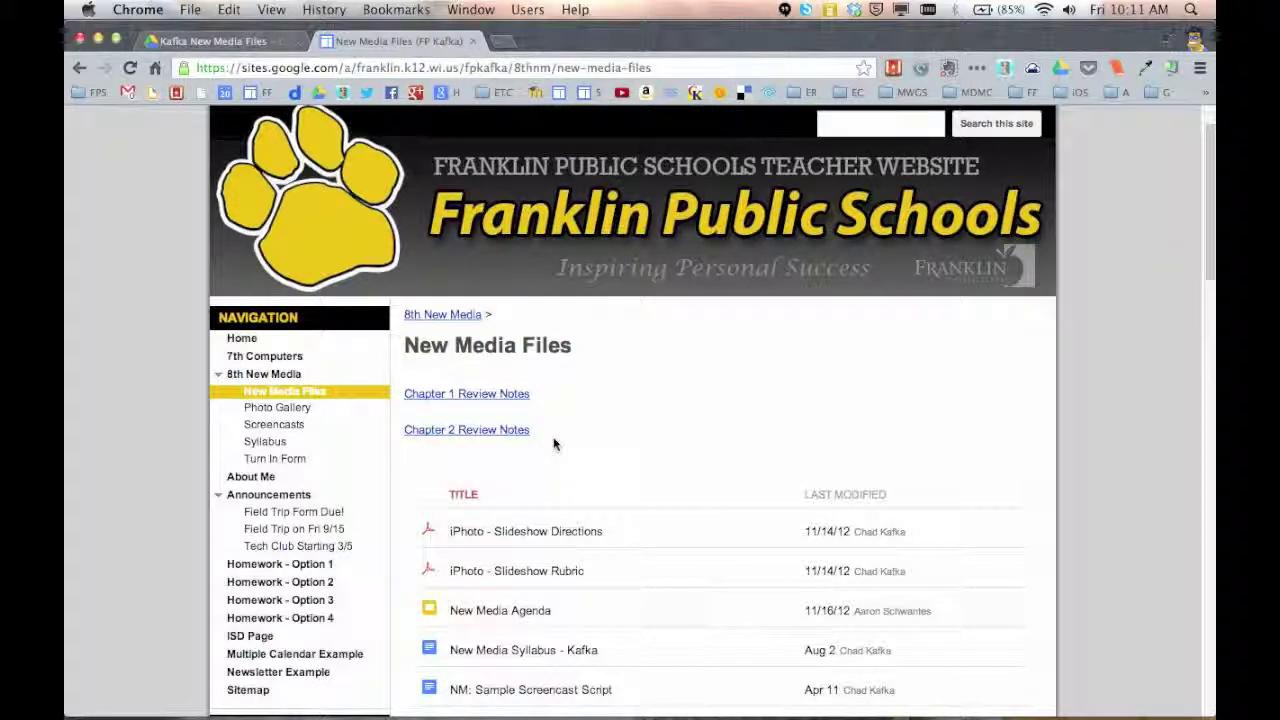
scroll(552, 477, "down", 1)
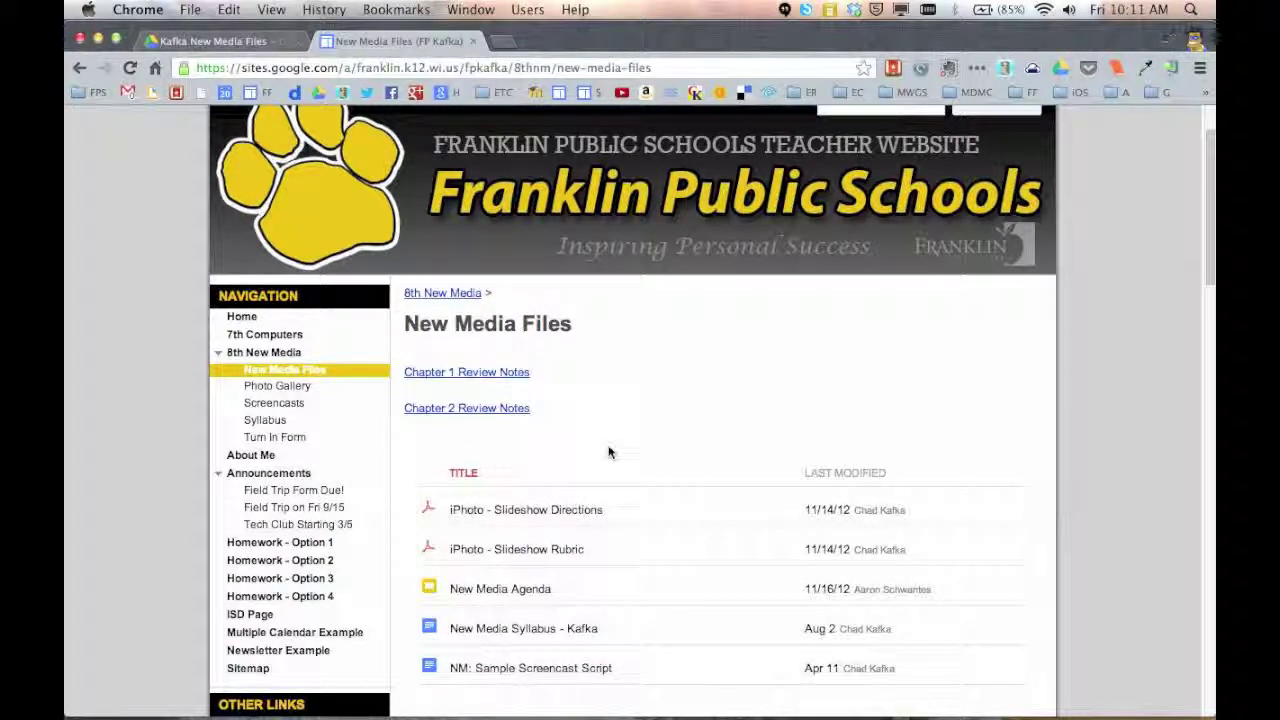
scroll(608, 452, "down", 2)
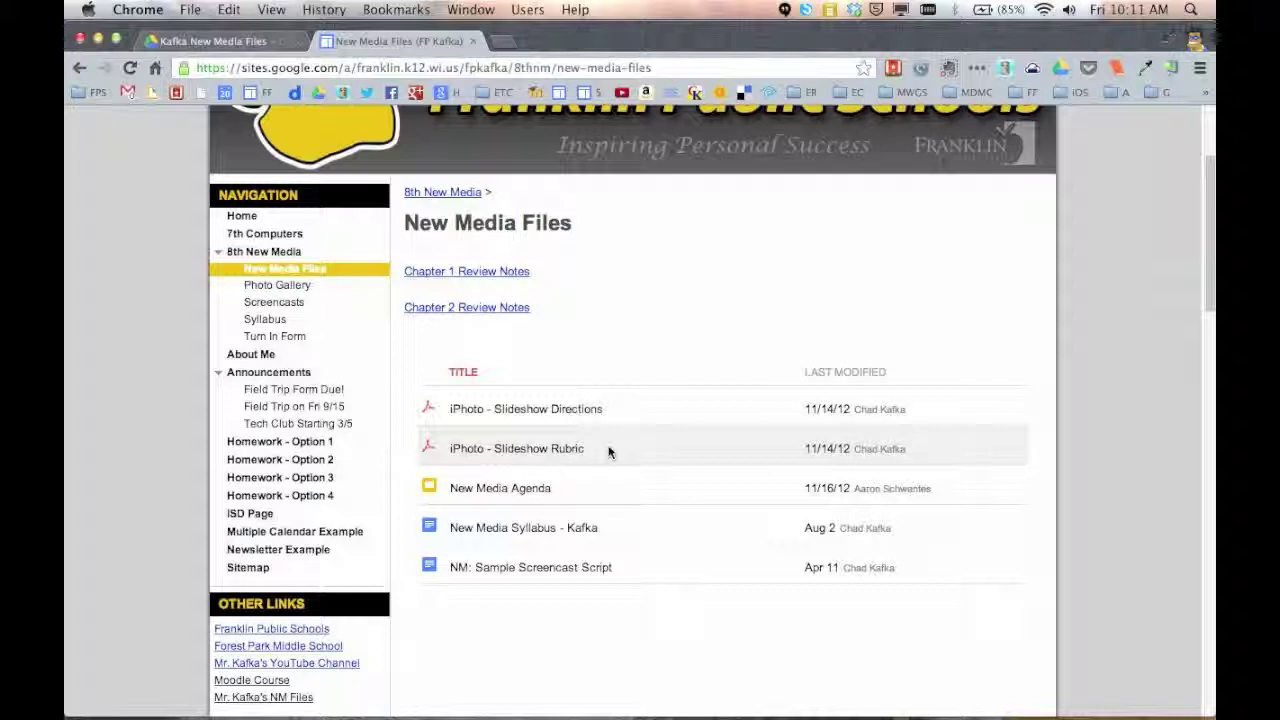